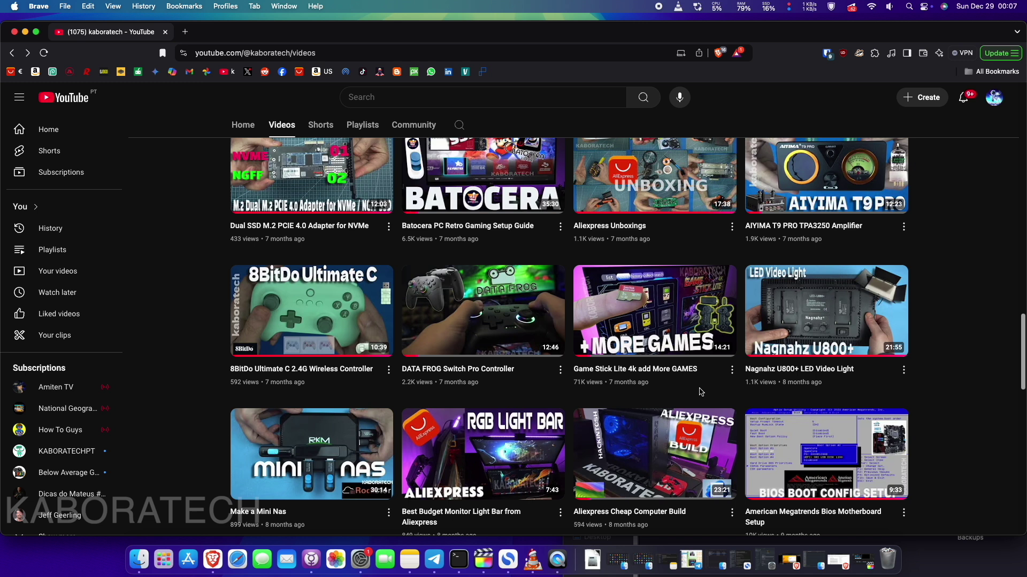
Preview the 'Game Stick Lite 4k add More Games' thumbnail on the channel's Videos tab
mouse_move(700, 390)
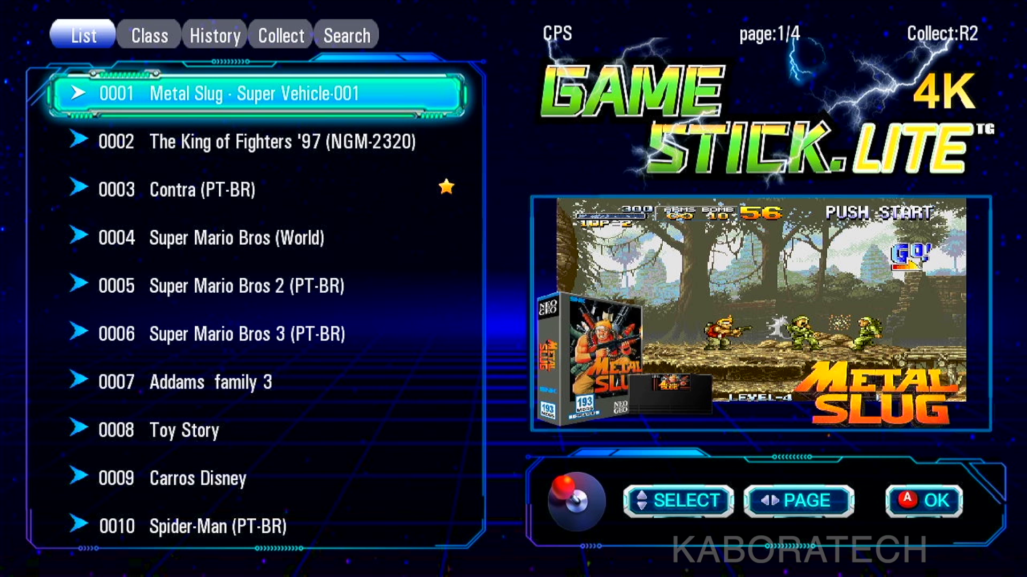
Add Metal Slug to favourites, then cycle through the Class, History, Collect and Search tabs
key("r")
key("Tab")
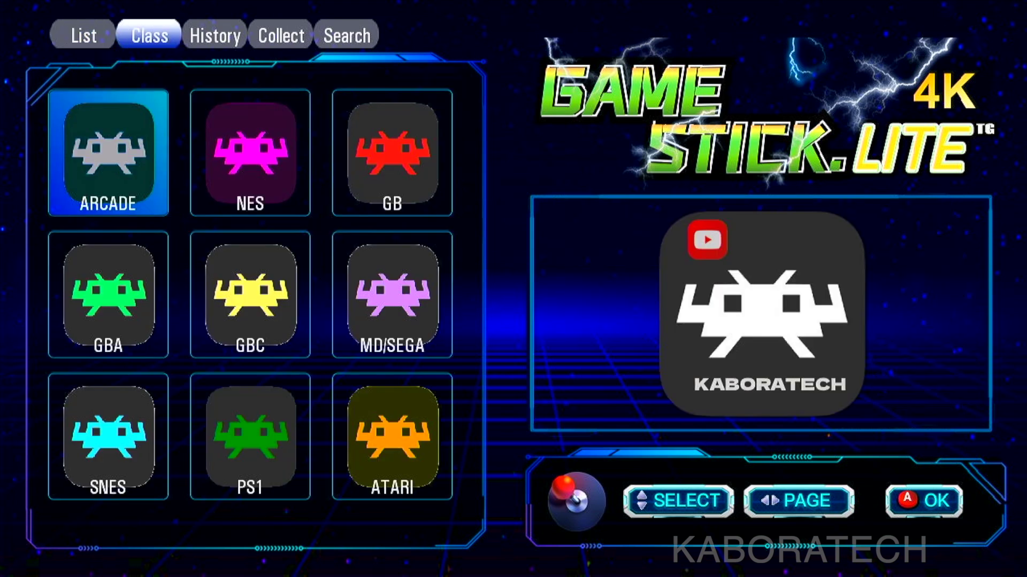
key("Tab")
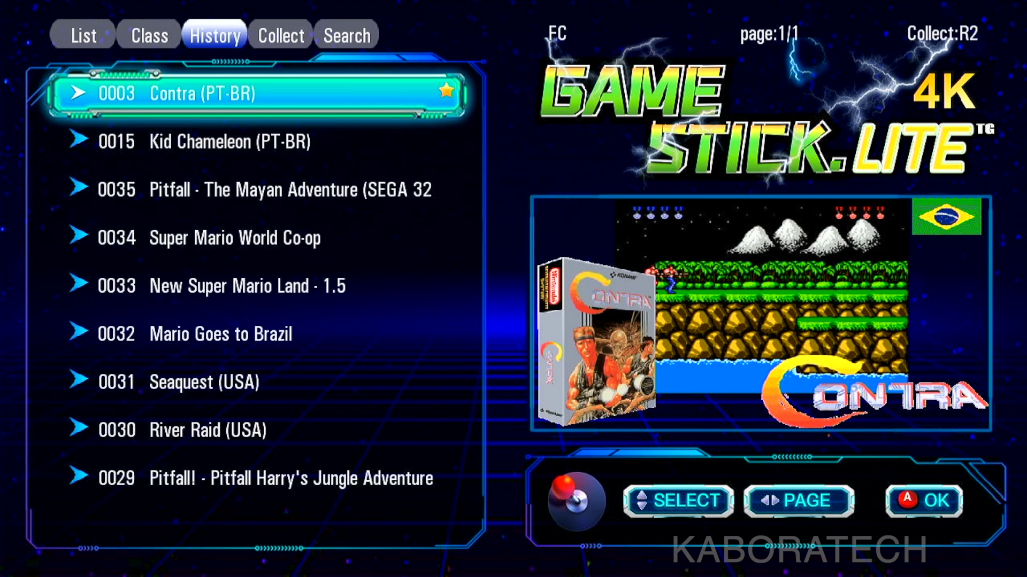
key("Tab")
key("Tab")
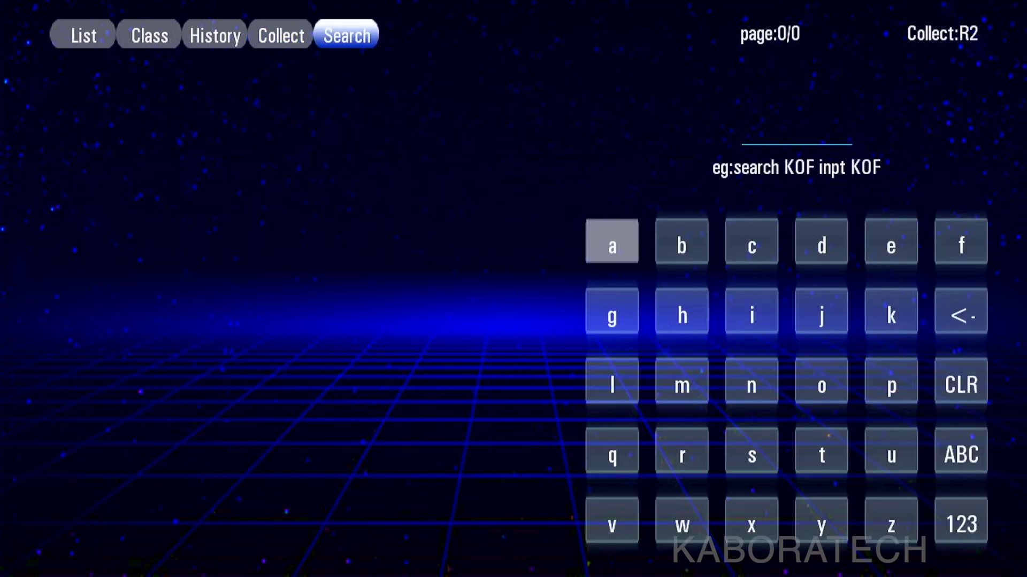
key("Tab")
key("Tab")
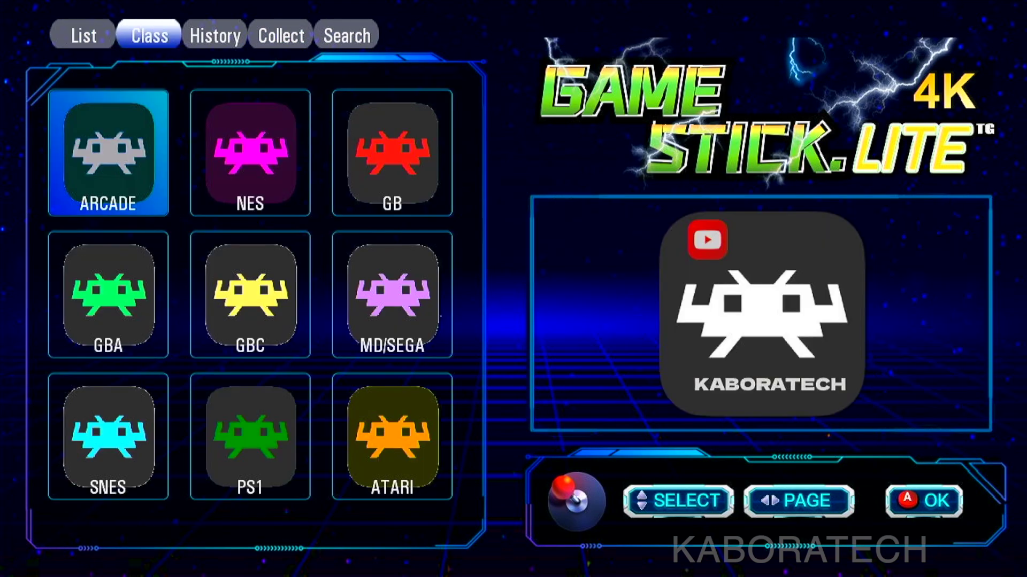
key("Down")
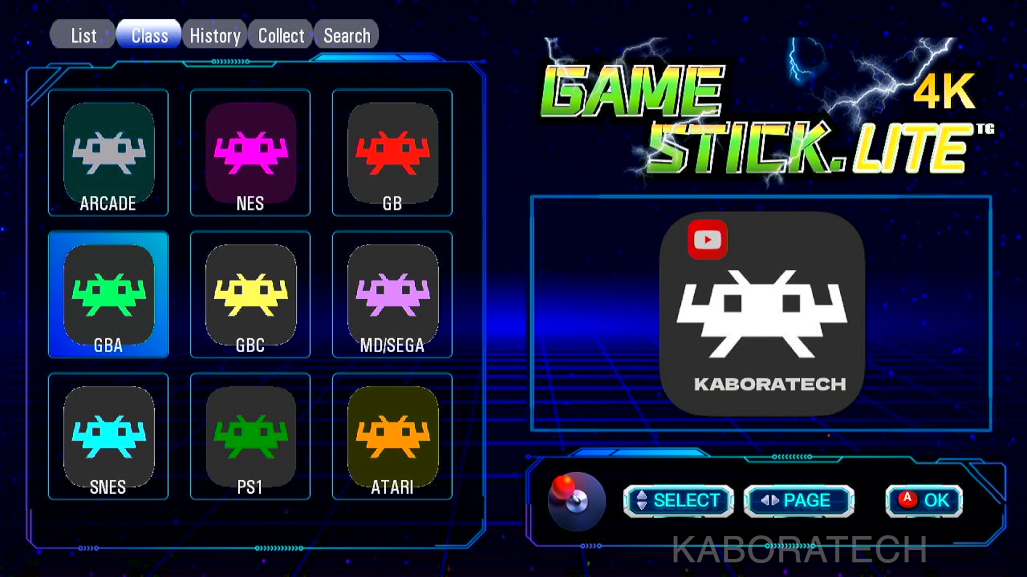
key("Right")
key("Right")
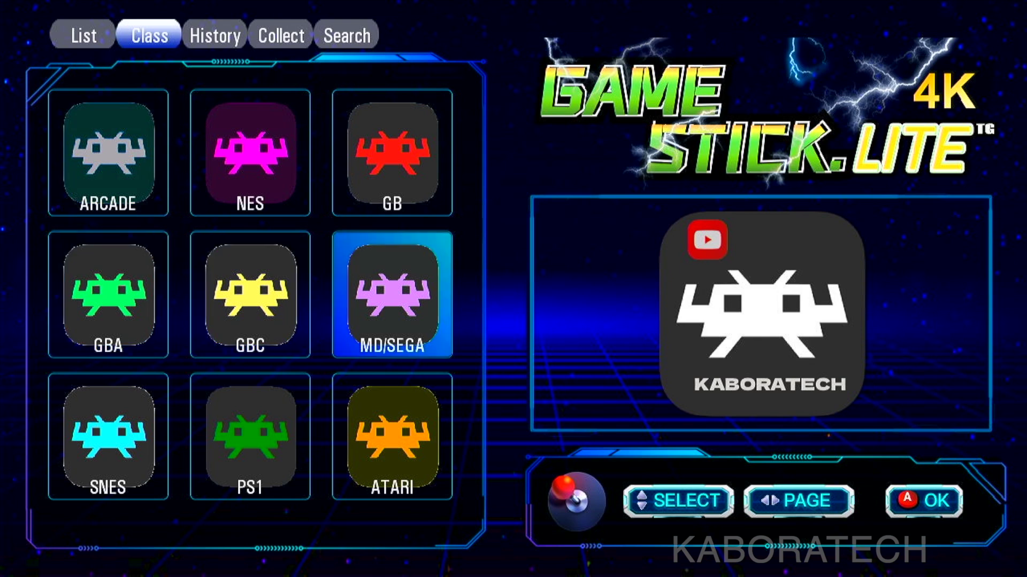
key("Down")
key("Left")
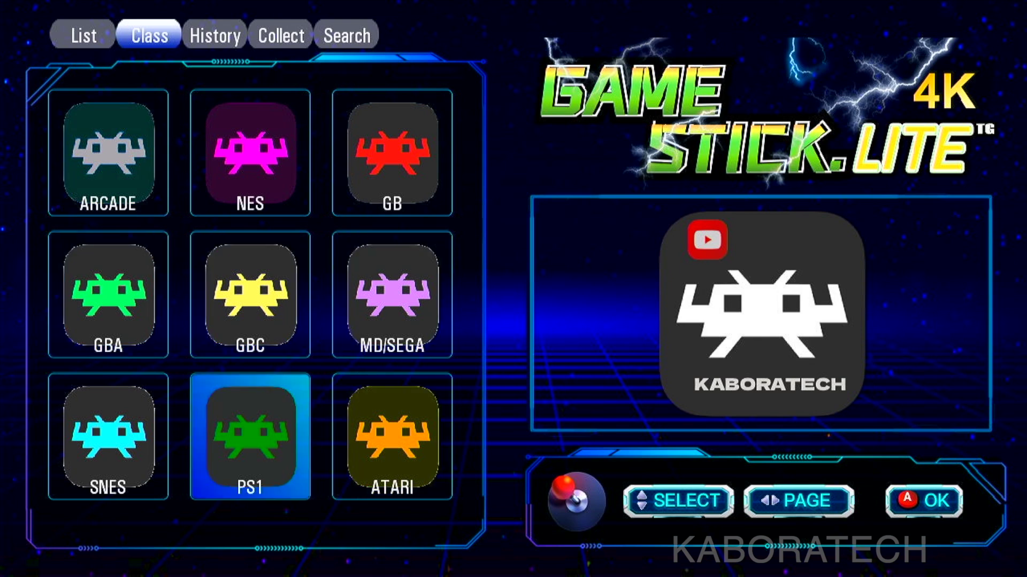
key("Left")
key("Up")
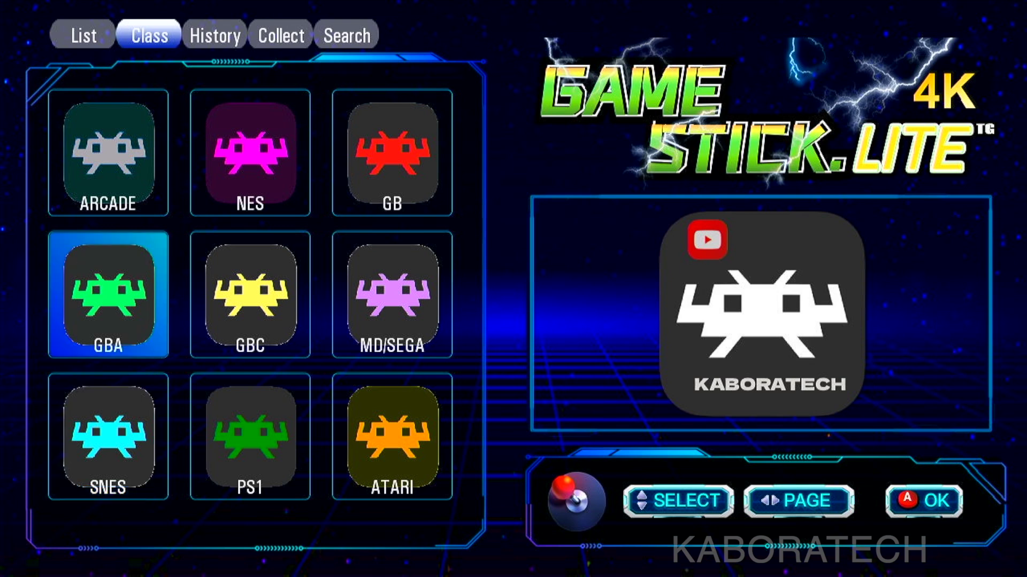
key("Up")
key("Return")
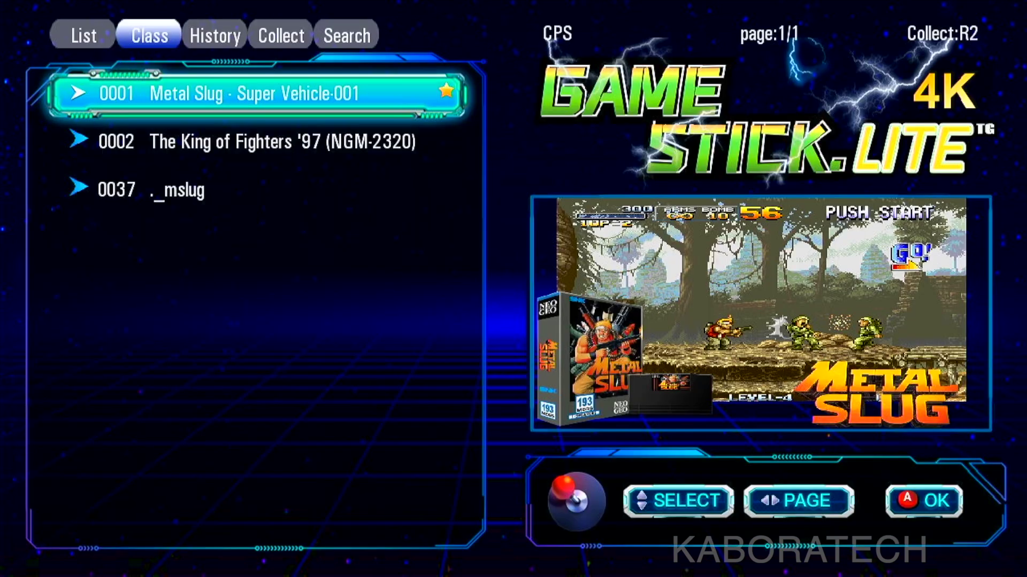
key("Down")
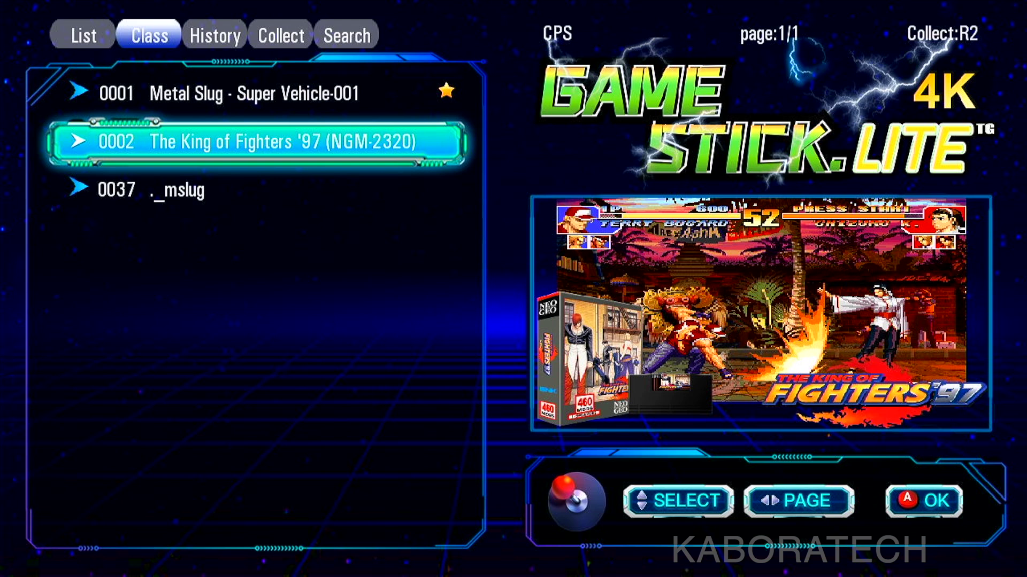
key("Up")
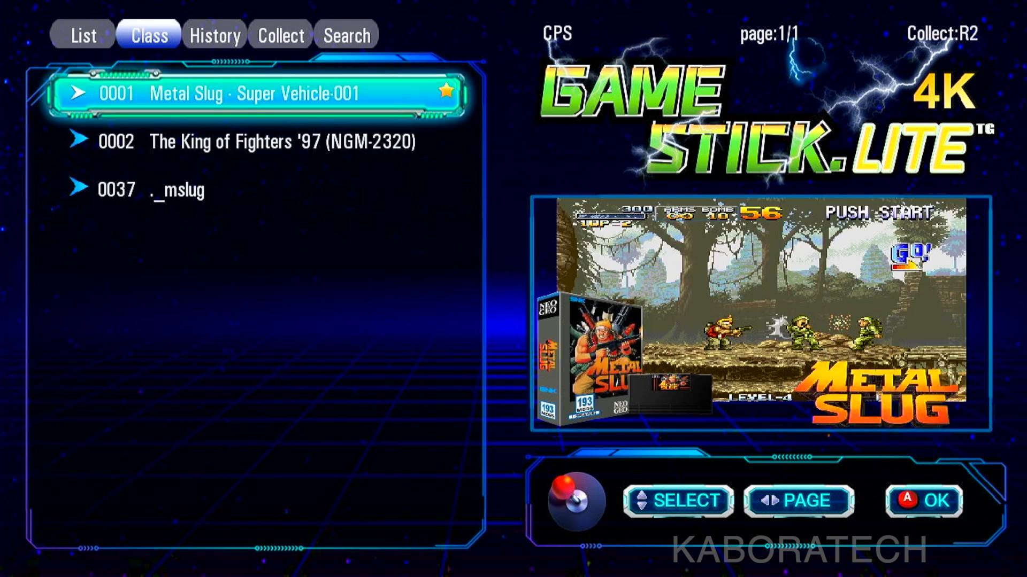
key("Escape")
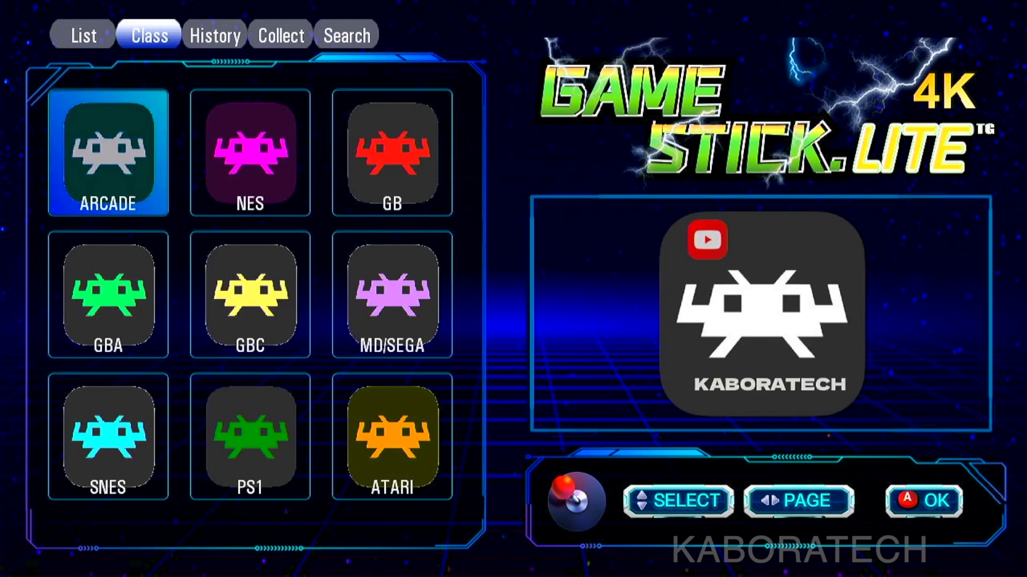
key("Right")
key("Return")
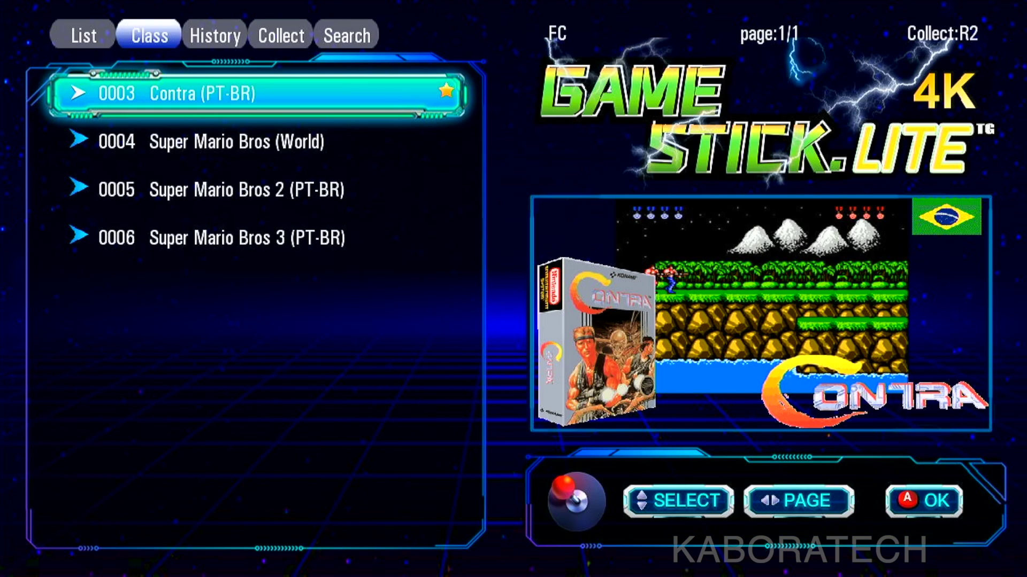
key("Down")
key("Down")
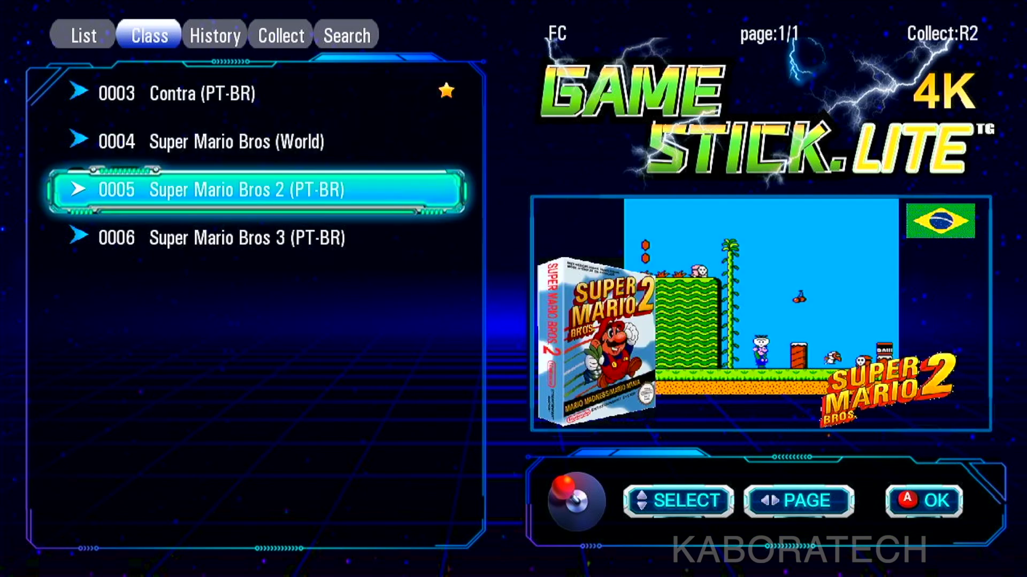
key("Down")
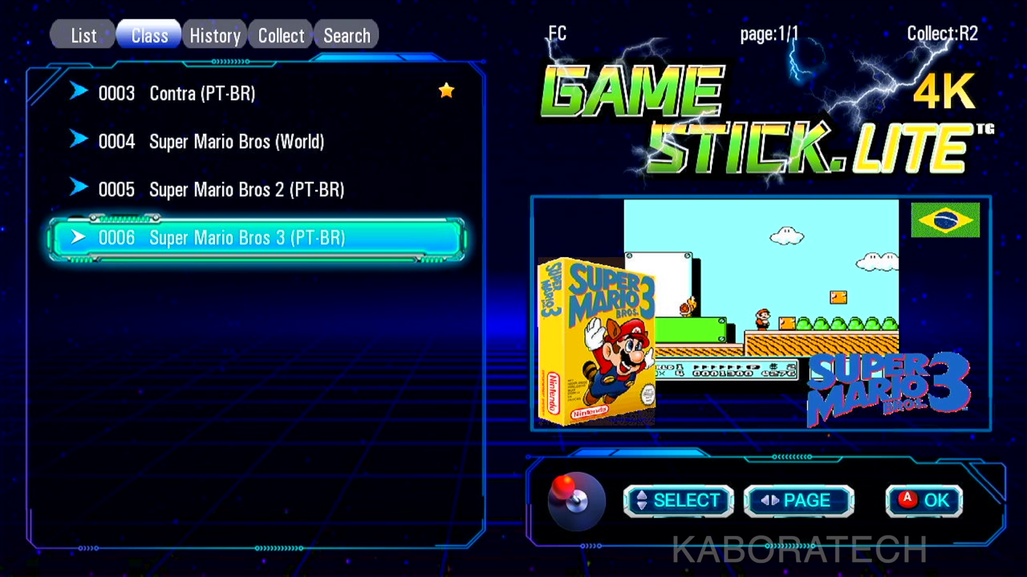
key("Escape")
key("Right")
key("Return")
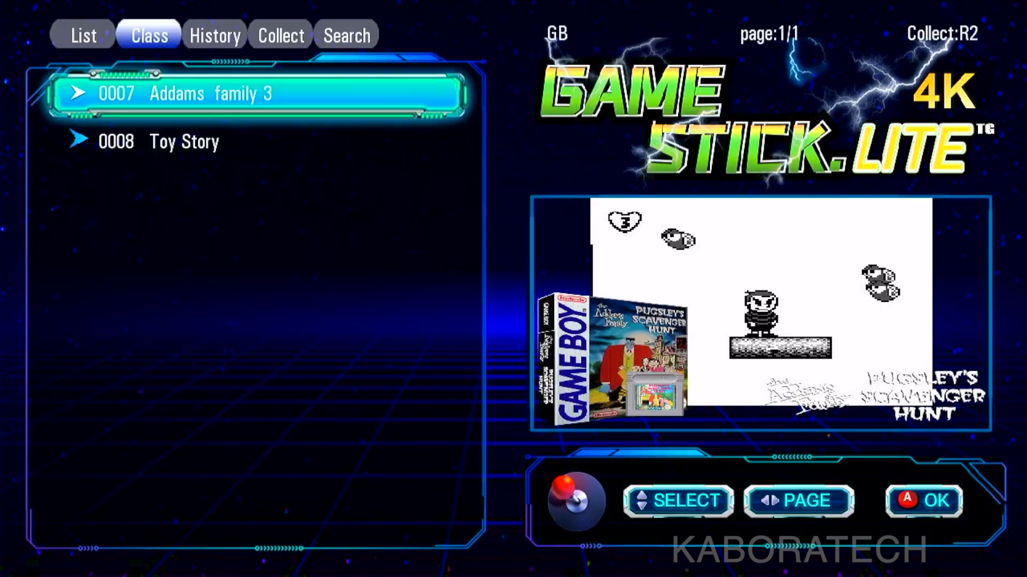
key("Down")
key("Up")
key("Escape")
key("Down")
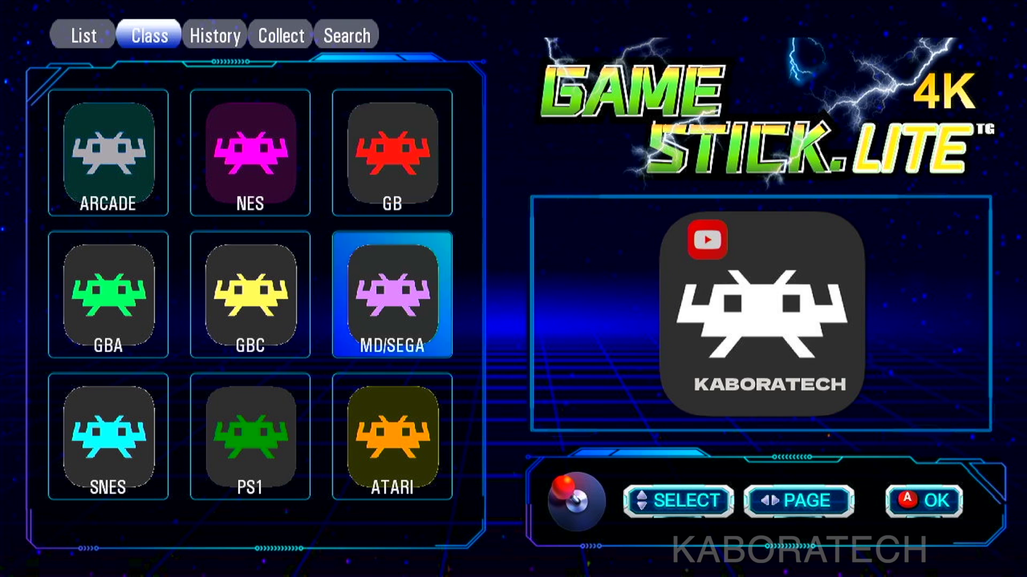
Browse the MD/SEGA list down to Felix, then the GBC and GBA game lists
key("Return")
key("Down")
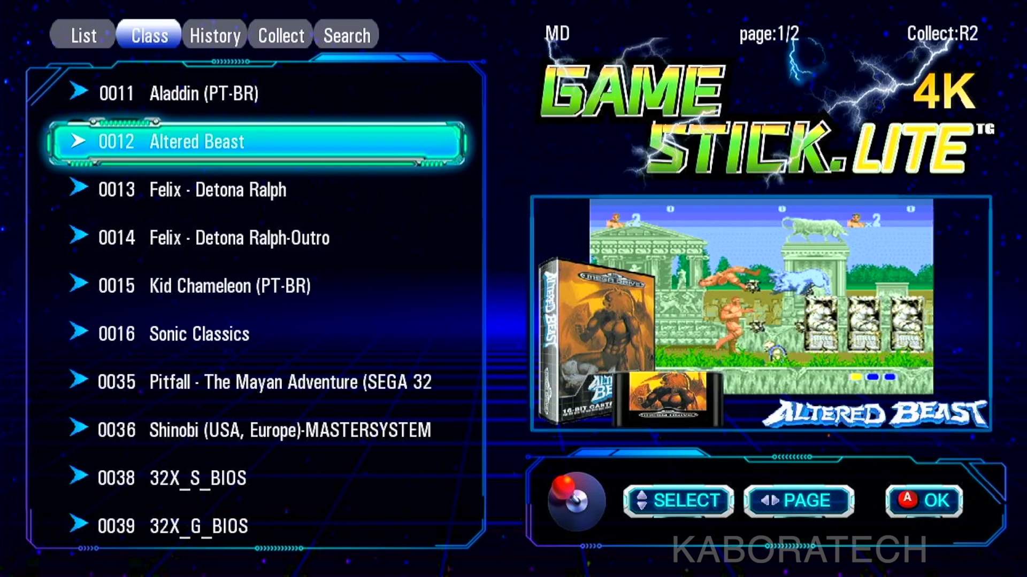
key("Down")
key("Down")
key("Escape")
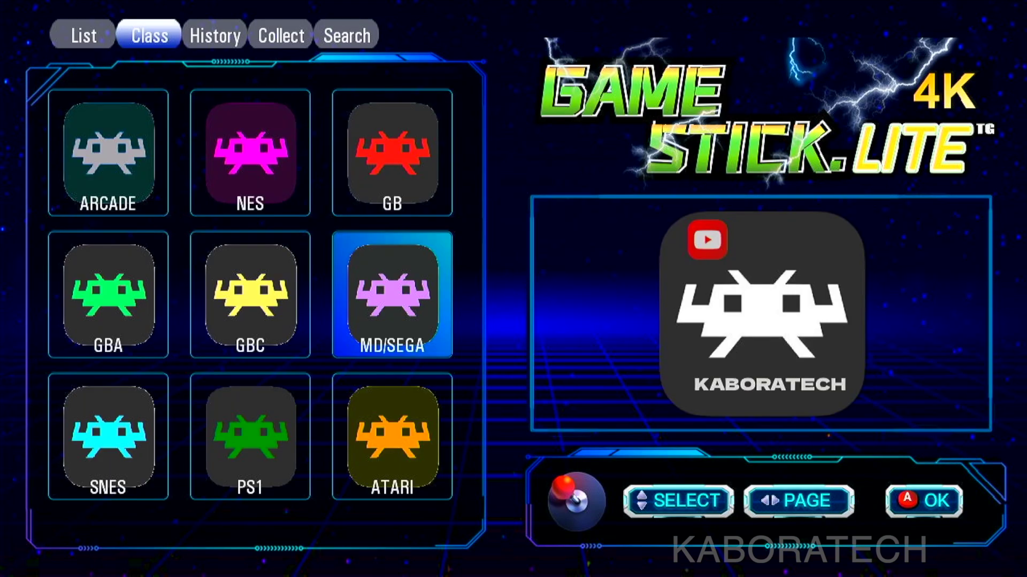
key("Left")
key("Return")
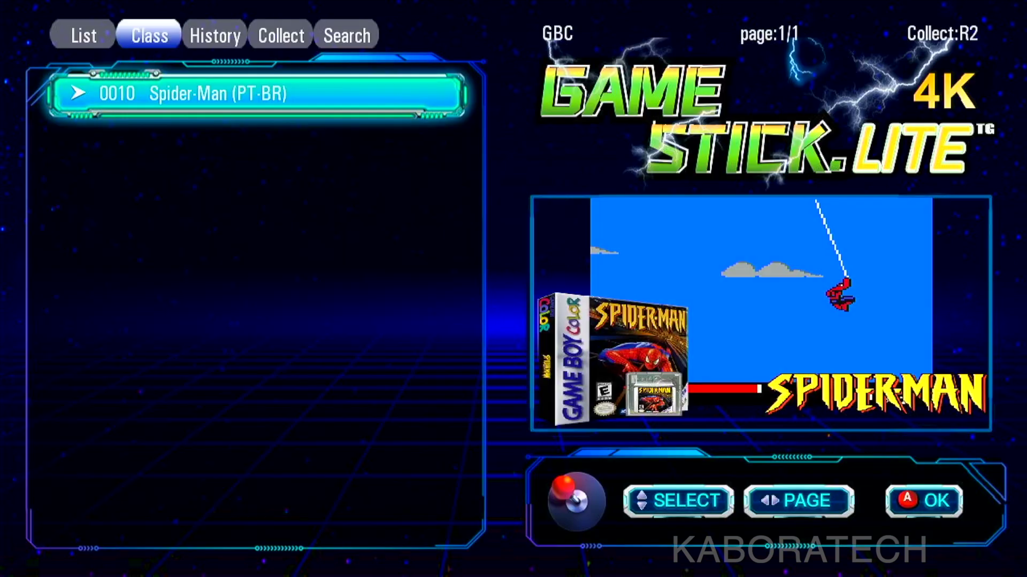
key("Escape")
key("Left")
key("Return")
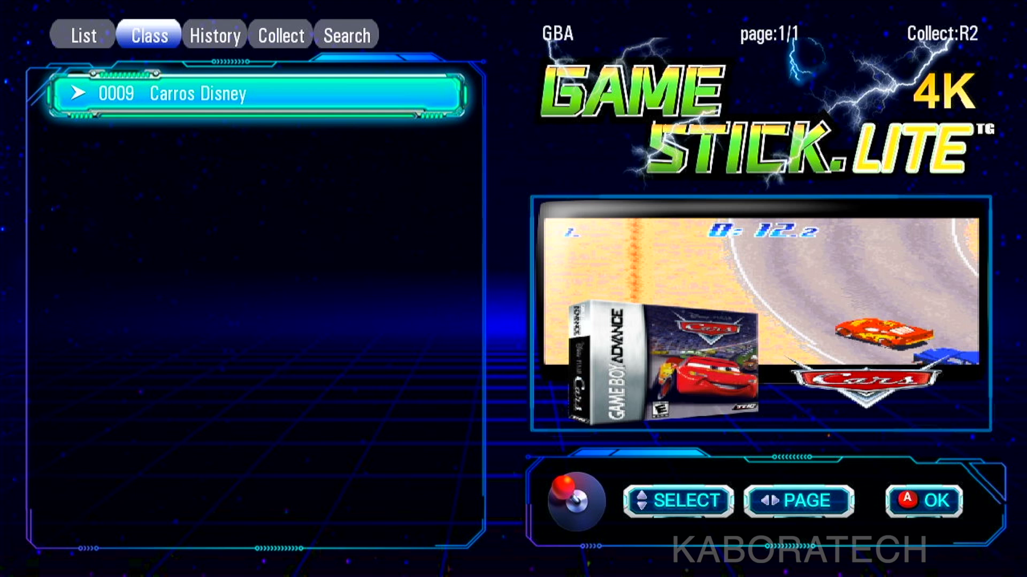
key("Escape")
Browse the SNES list to Donkey Kong Classic, then the PS1 list around Dino Crisis
key("Down")
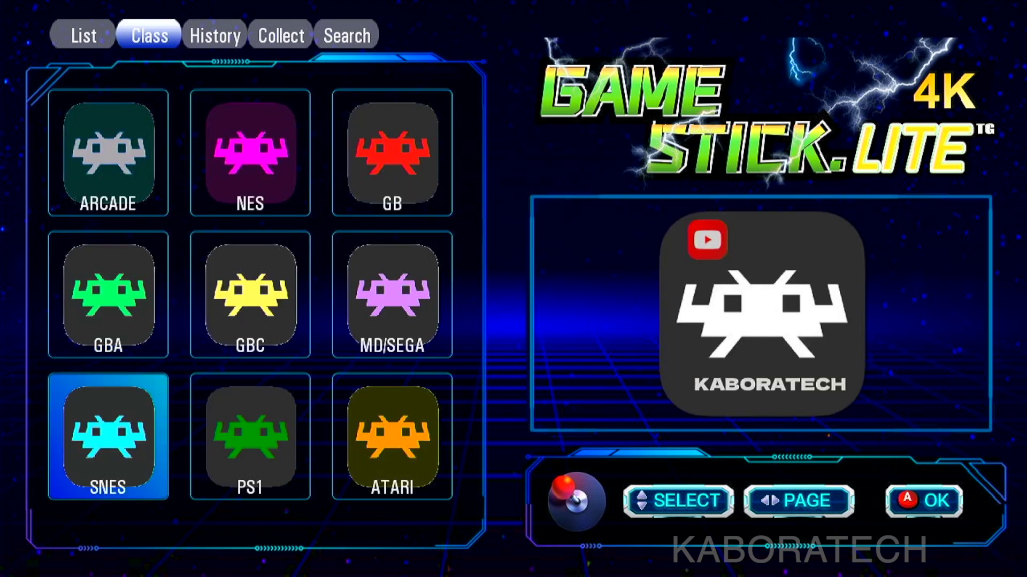
key("Return")
key("Down")
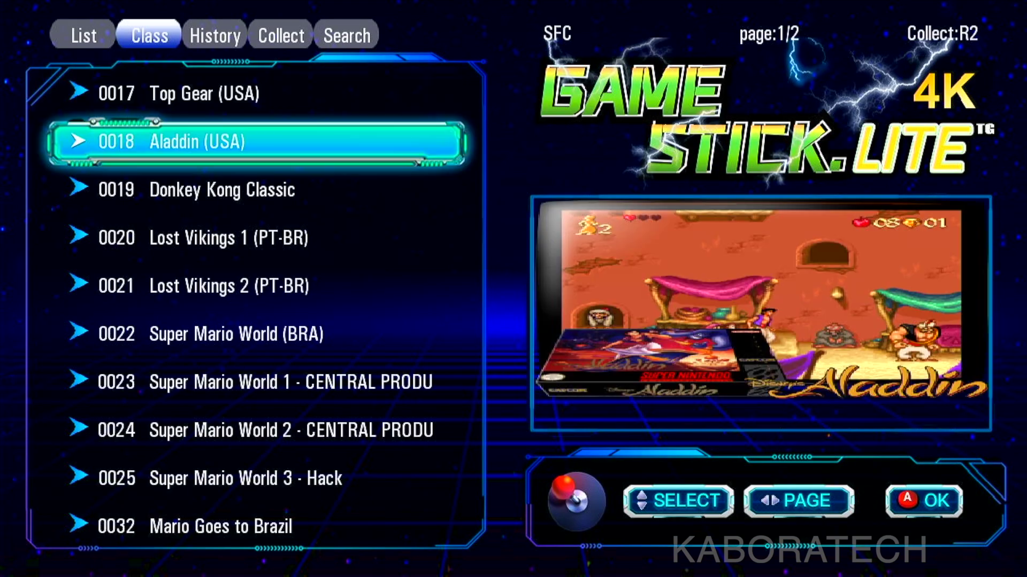
key("Down")
key("Escape")
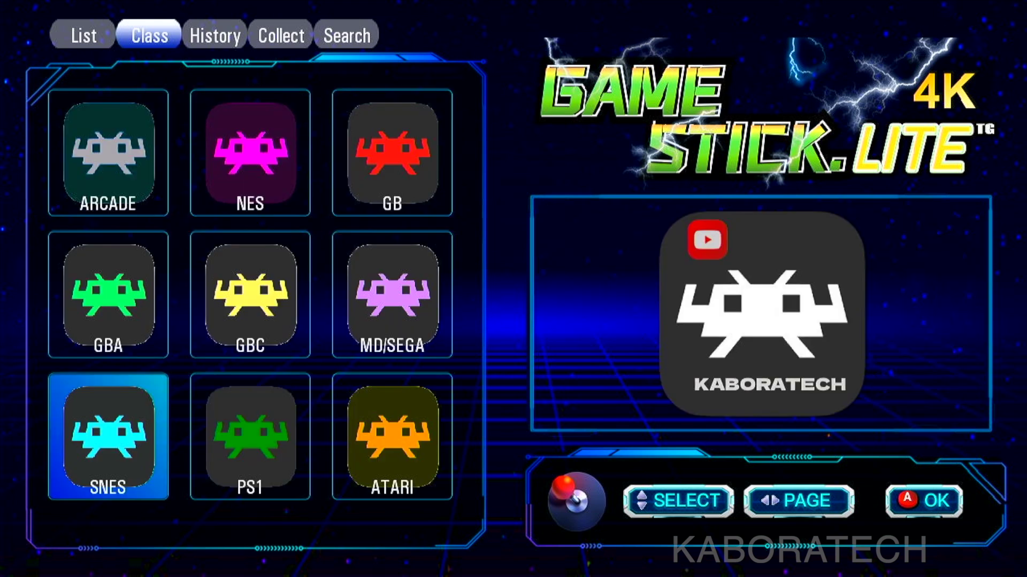
key("Right")
key("Return")
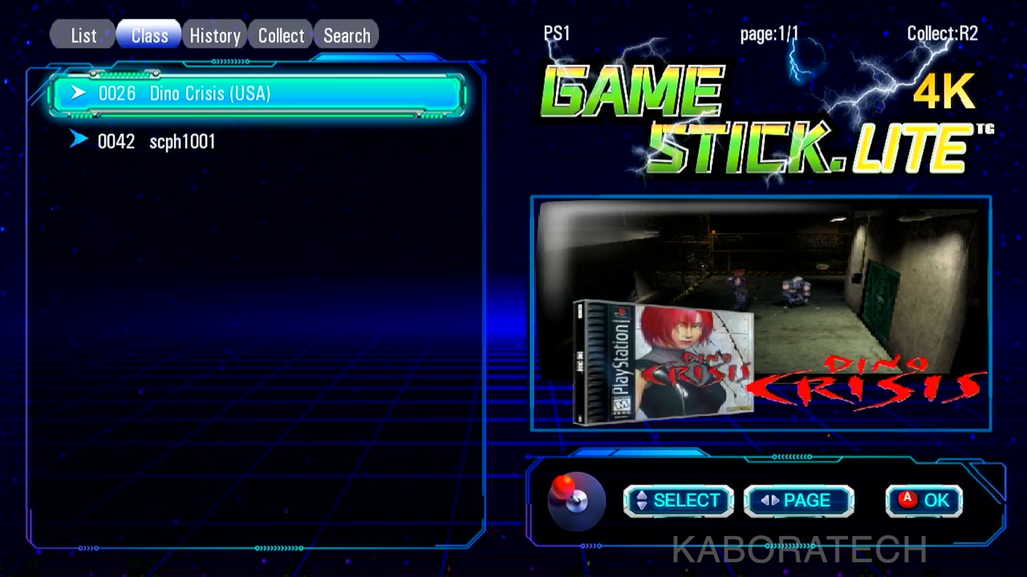
key("Down")
key("Up")
key("Escape")
Browse the ATARI list past Enduro, then cycle through History, Collect, Search and List tabs
key("Right")
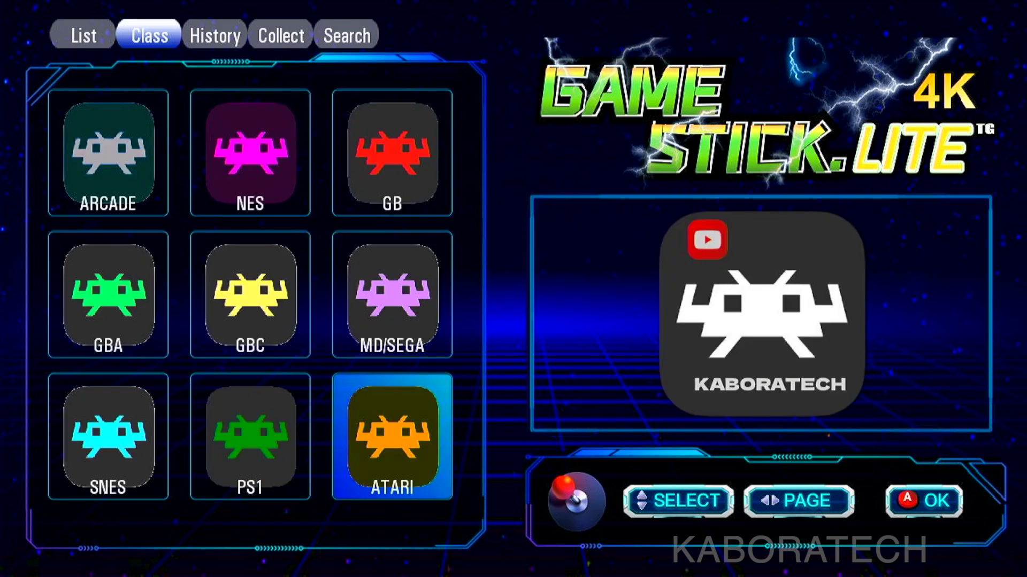
key("Return")
key("Down")
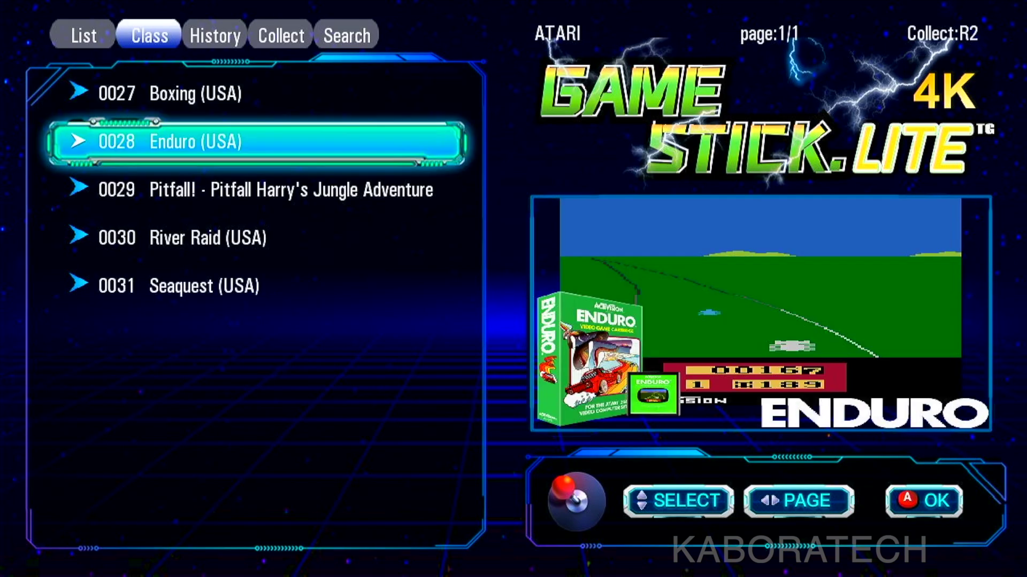
key("Down")
key("Down")
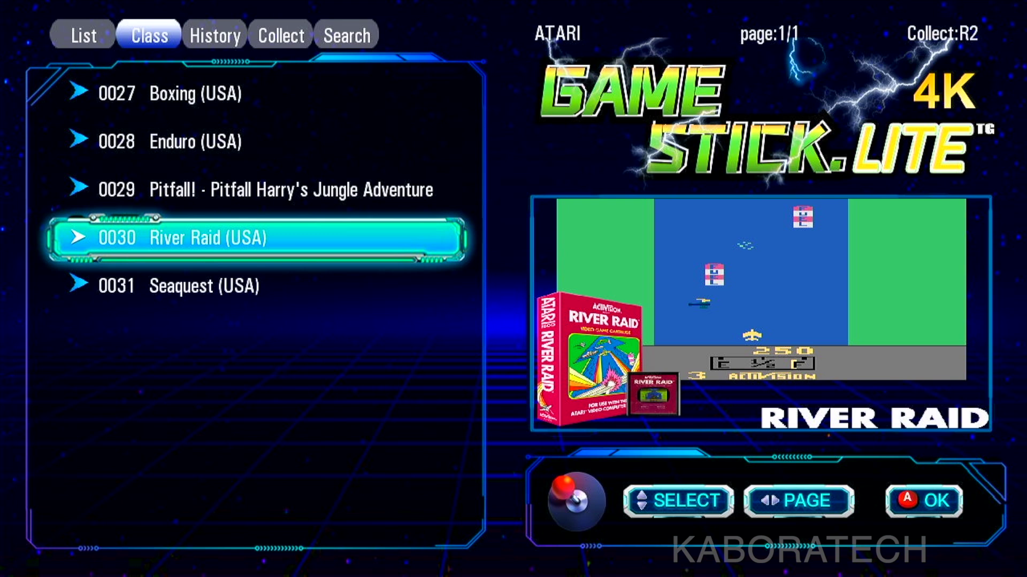
key("Escape")
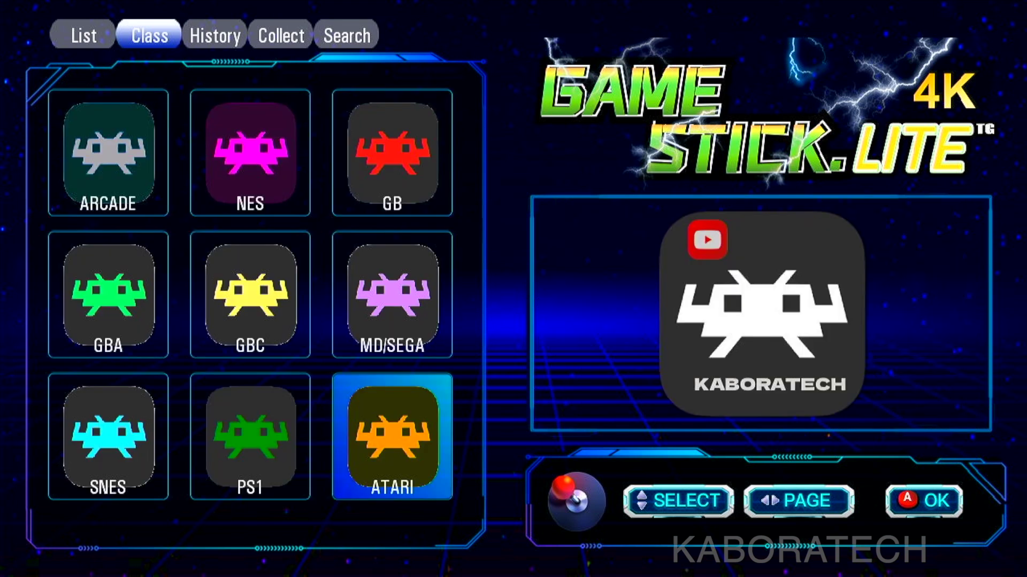
key("Right")
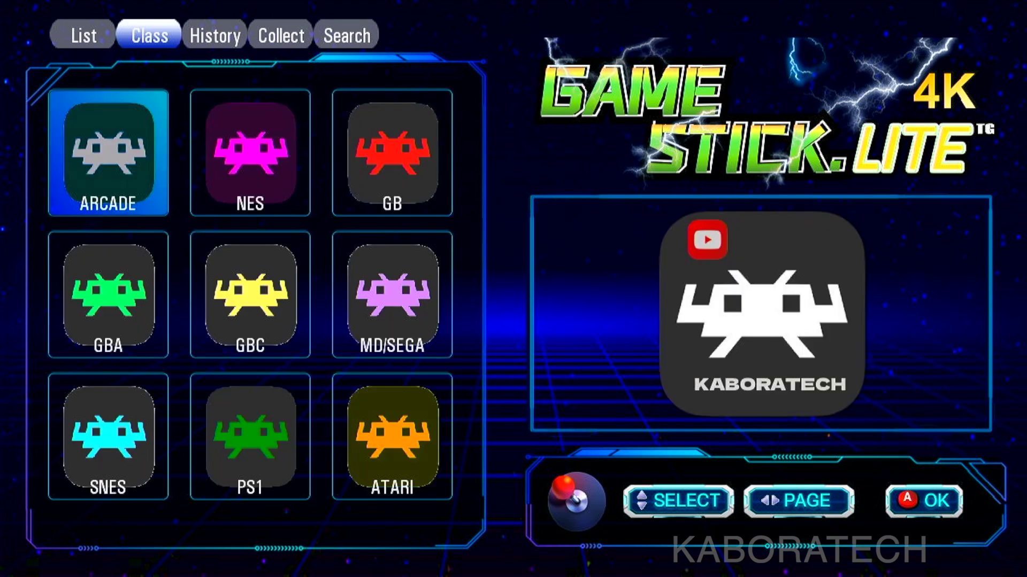
key("Tab")
key("Tab")
key("Tab")
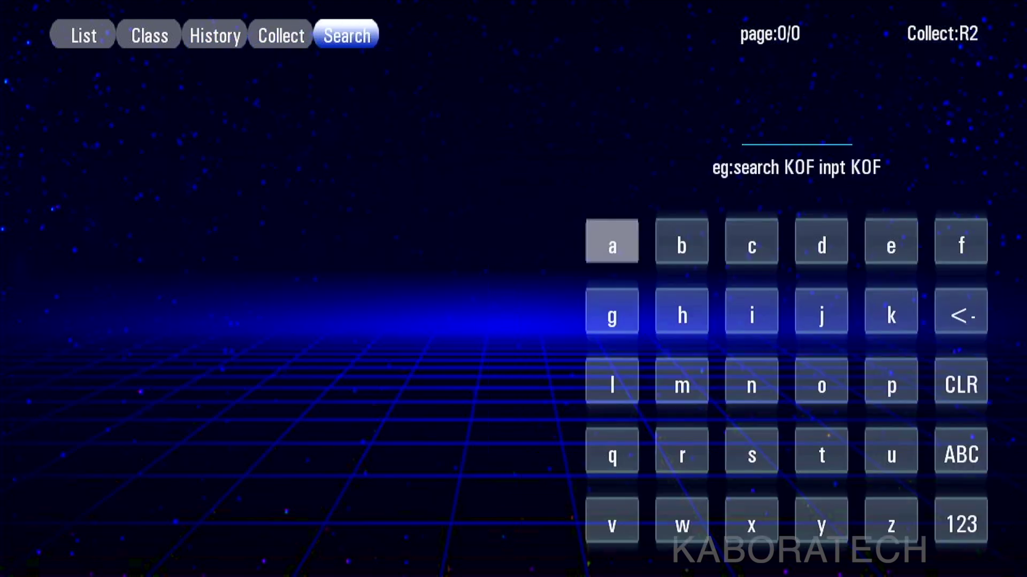
key("Tab")
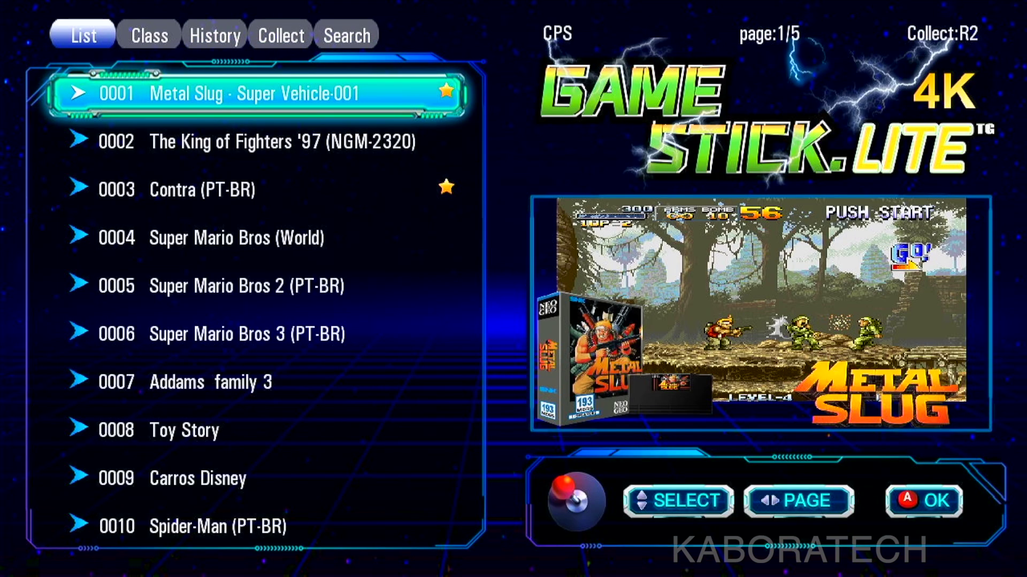
key("Tab")
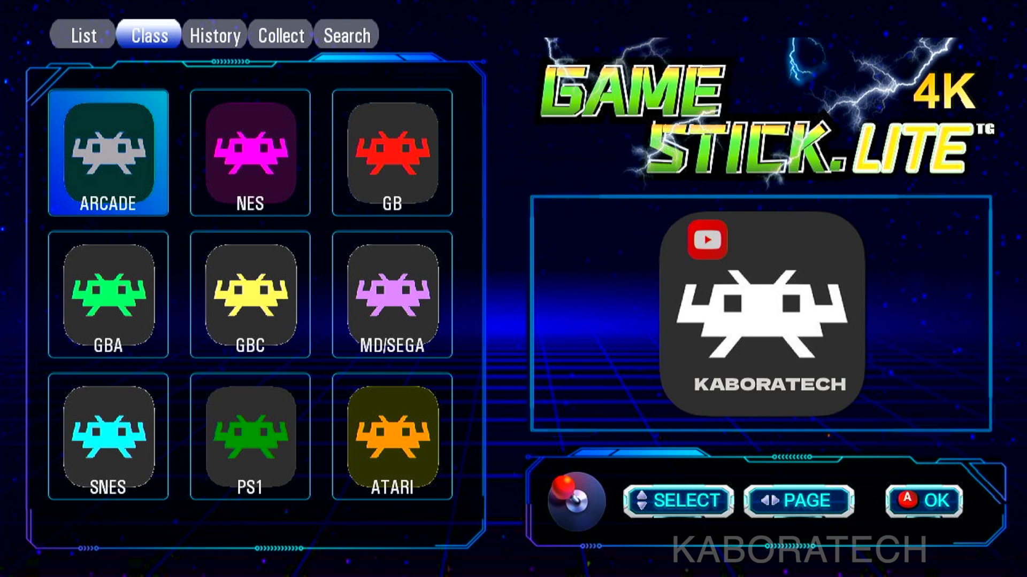
View System information showing the model and firmware V1.0.0, then exit Setting
key("Escape")
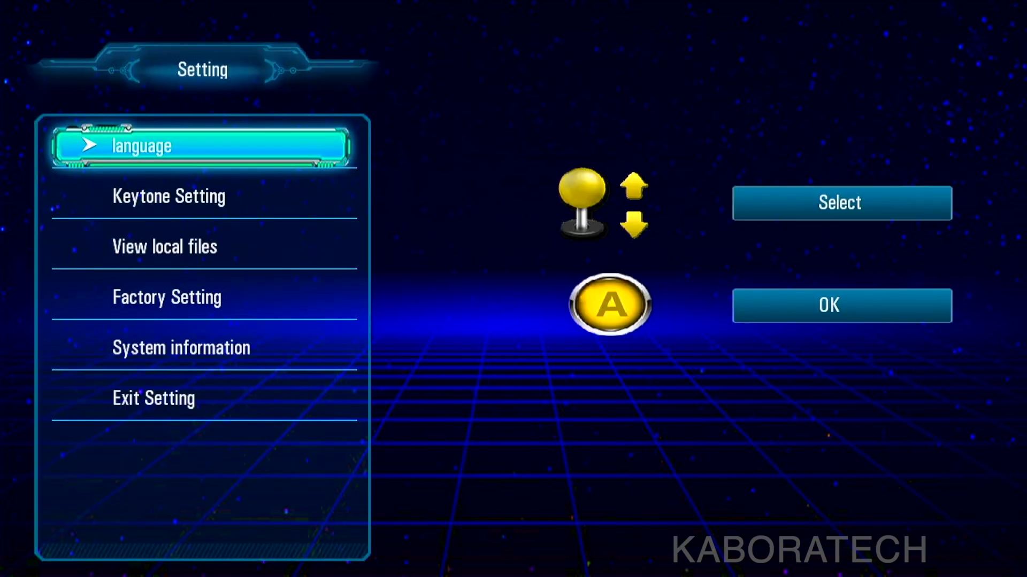
key("Down")
key("Down")
key("Down")
key("Down")
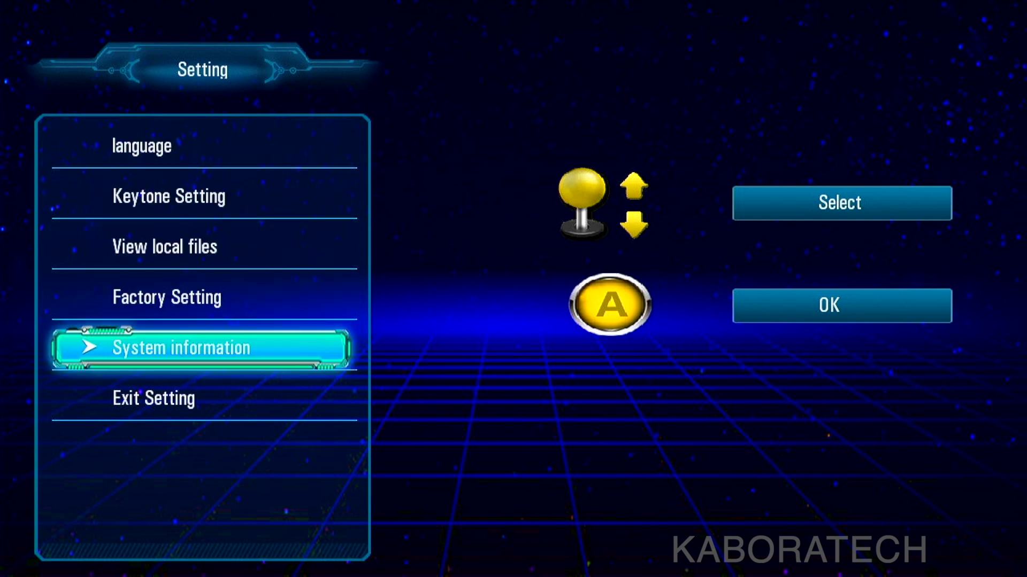
key("Return")
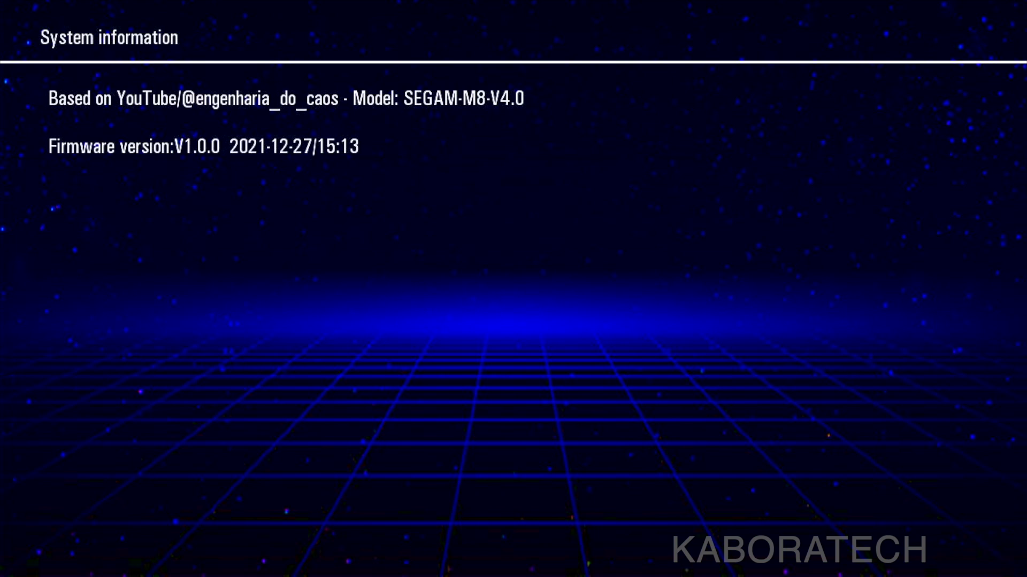
key("Escape")
key("Down")
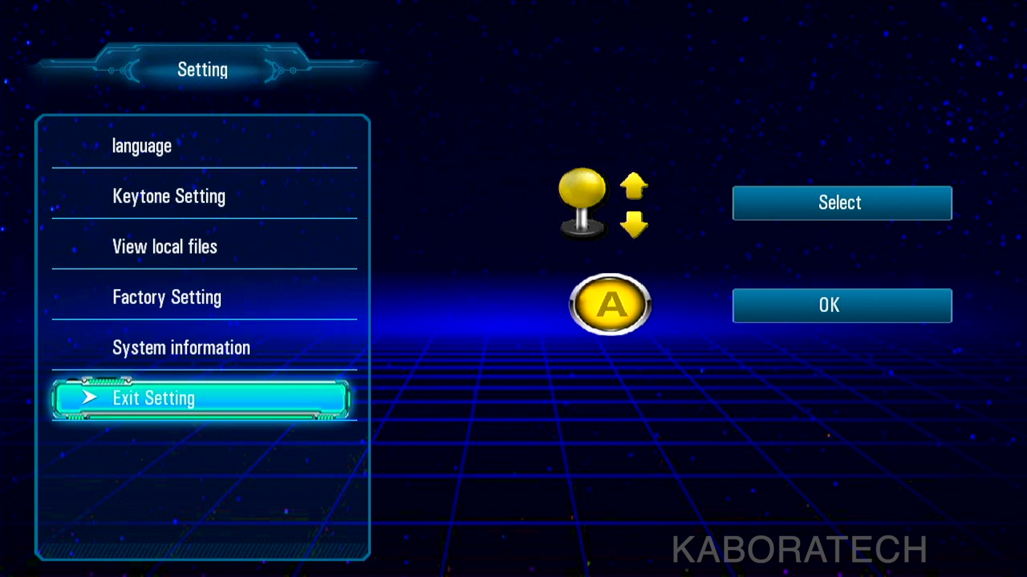
key("Return")
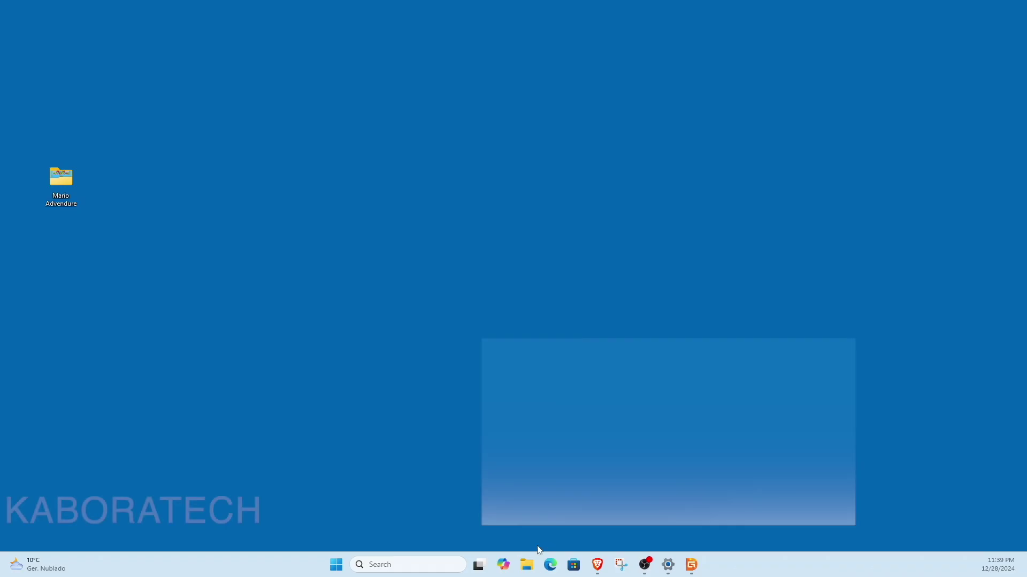
Open a File Explorer window and collapse its Recent files section
left_click(534, 564)
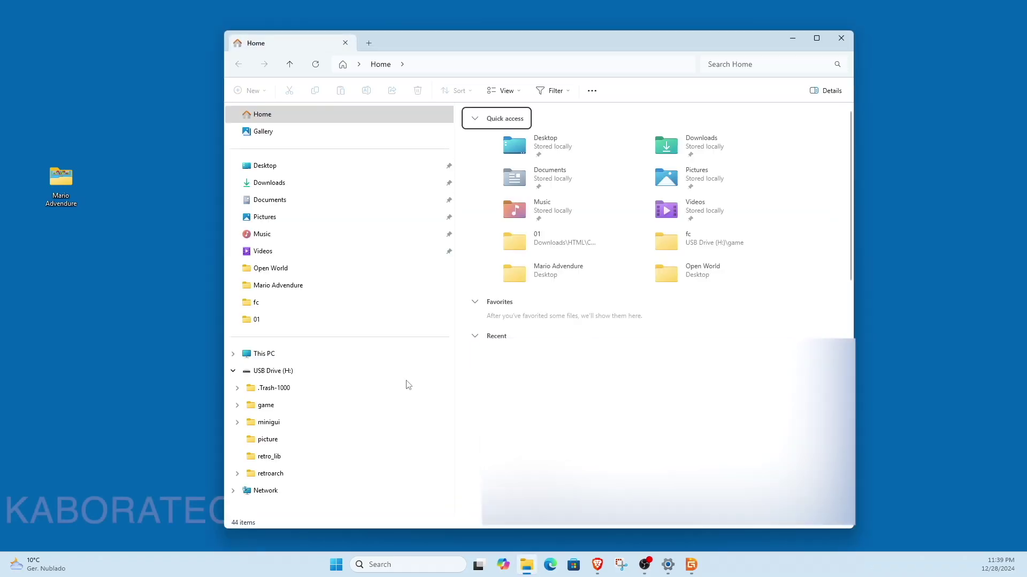
left_click(474, 333)
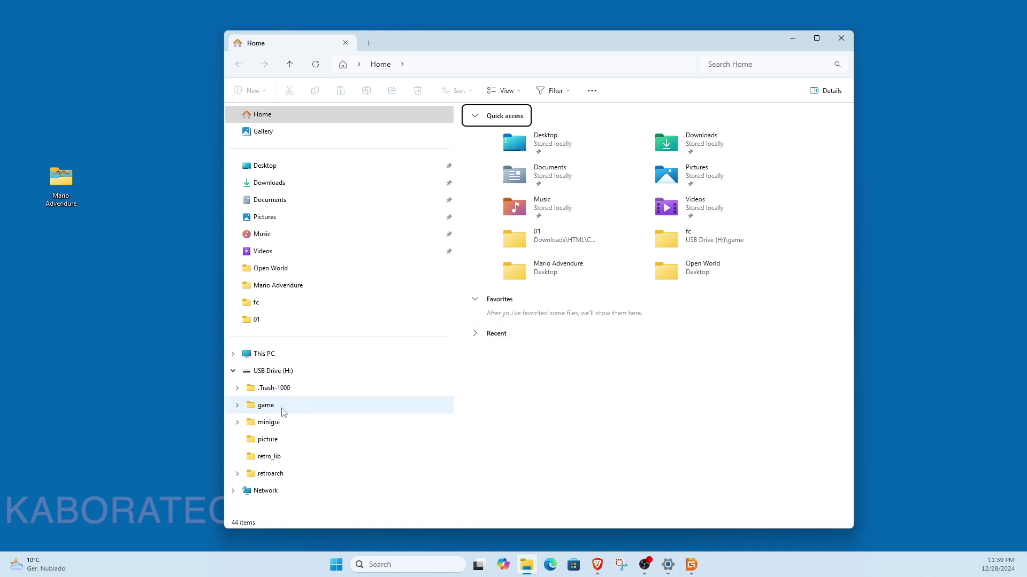
left_click(793, 38)
left_click(527, 564)
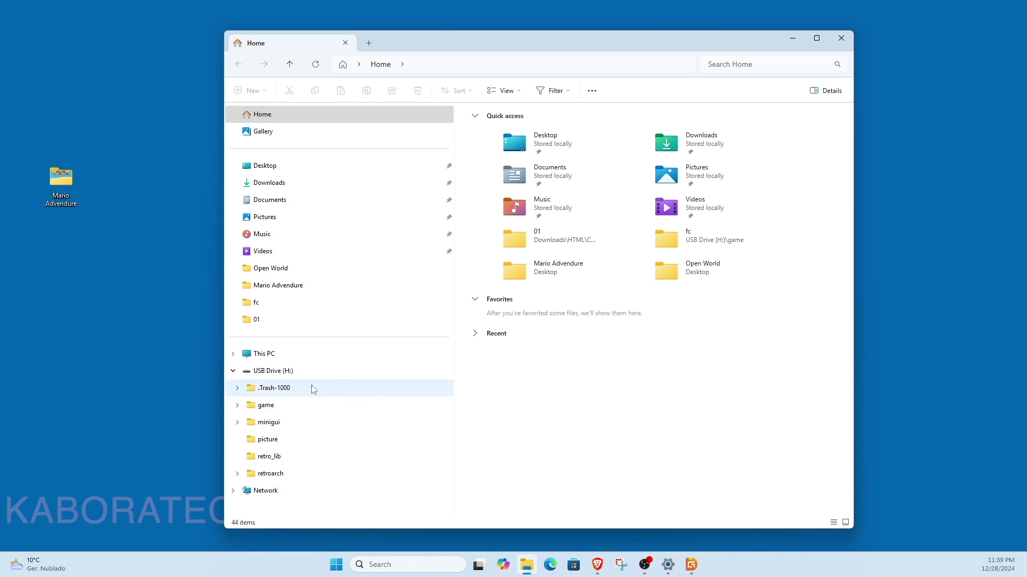
Check USB Drive (H:) Properties (964 MB free of 1.62 GB), then open the drive
left_click(264, 354)
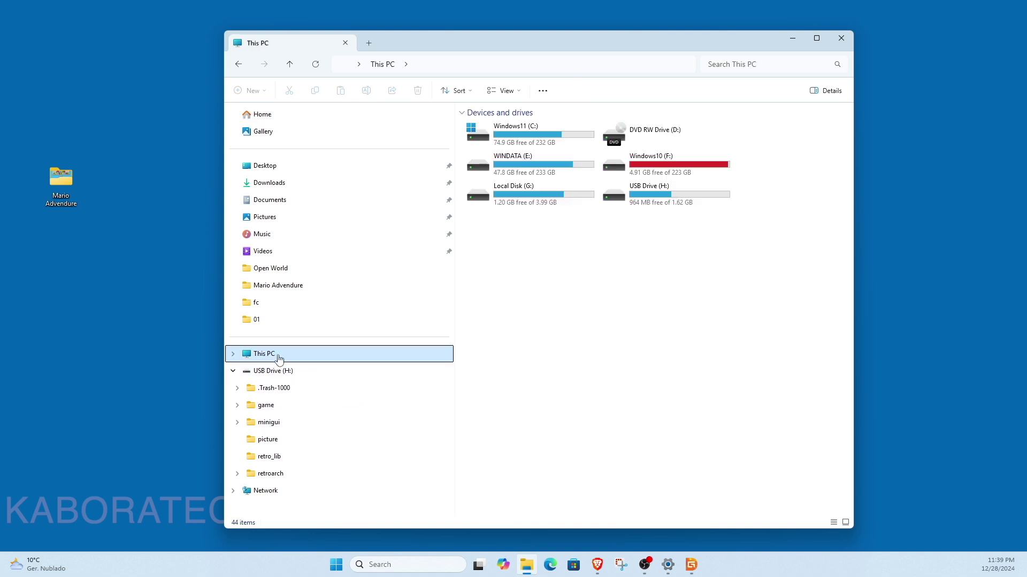
left_click(662, 197)
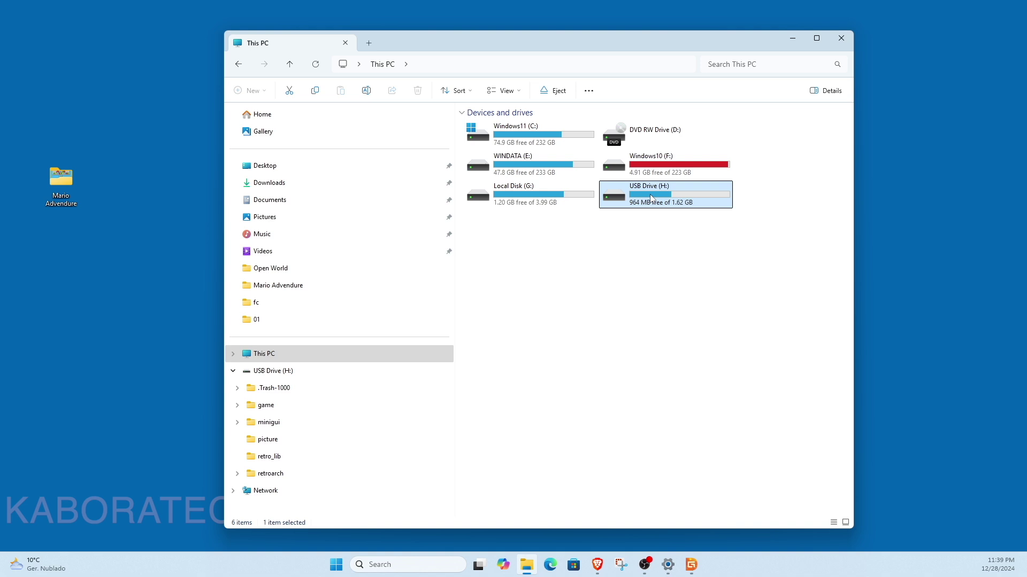
right_click(651, 198)
left_click(694, 357)
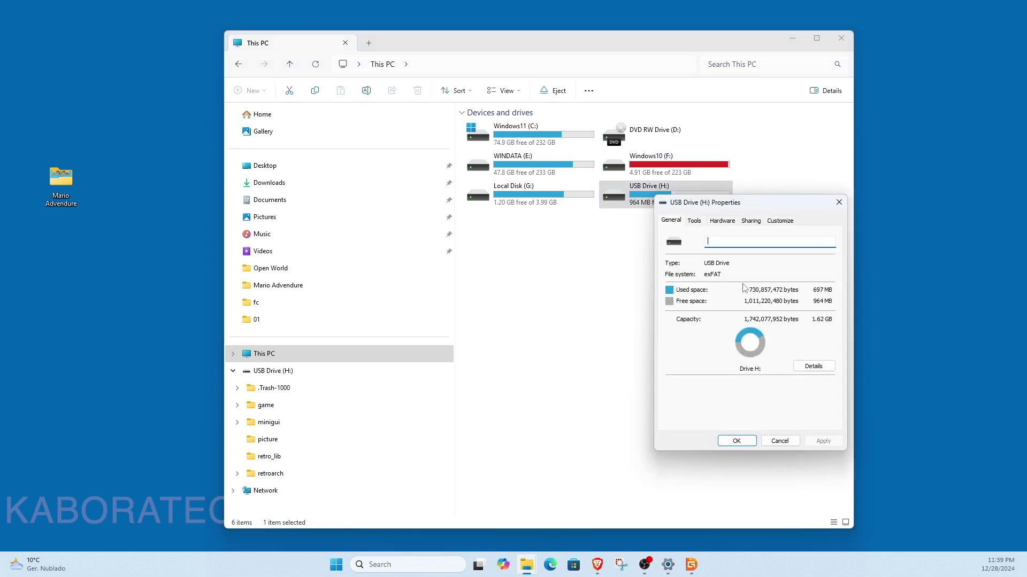
left_click(791, 441)
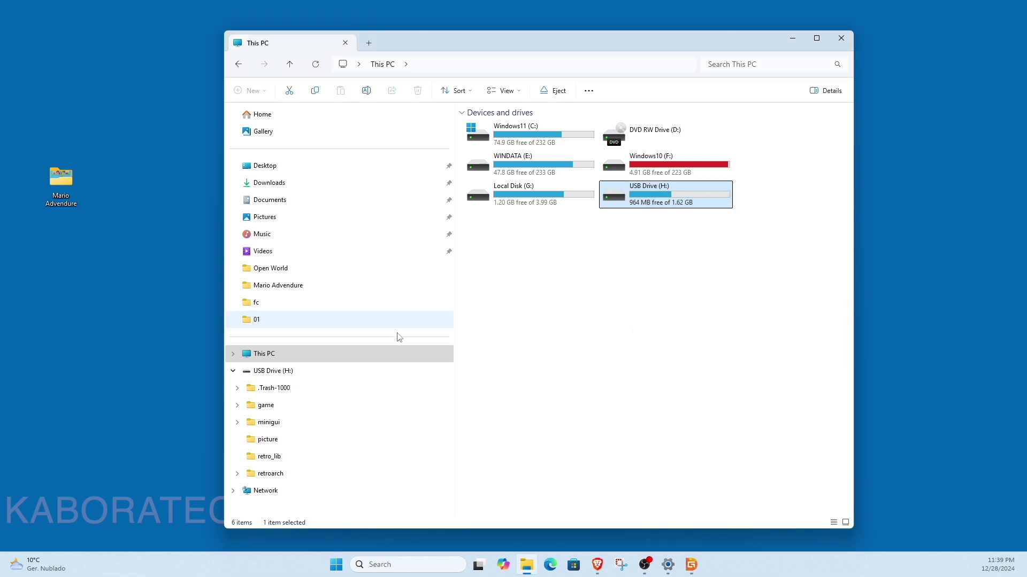
left_click(272, 371)
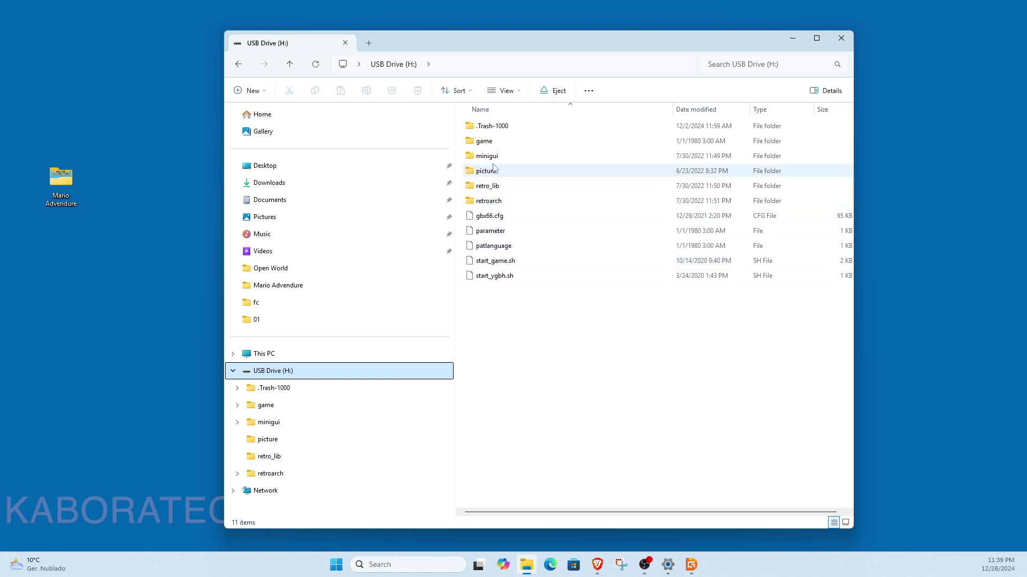
Open the game folder and look inside its ps1 and md subfolders
double_click(491, 144)
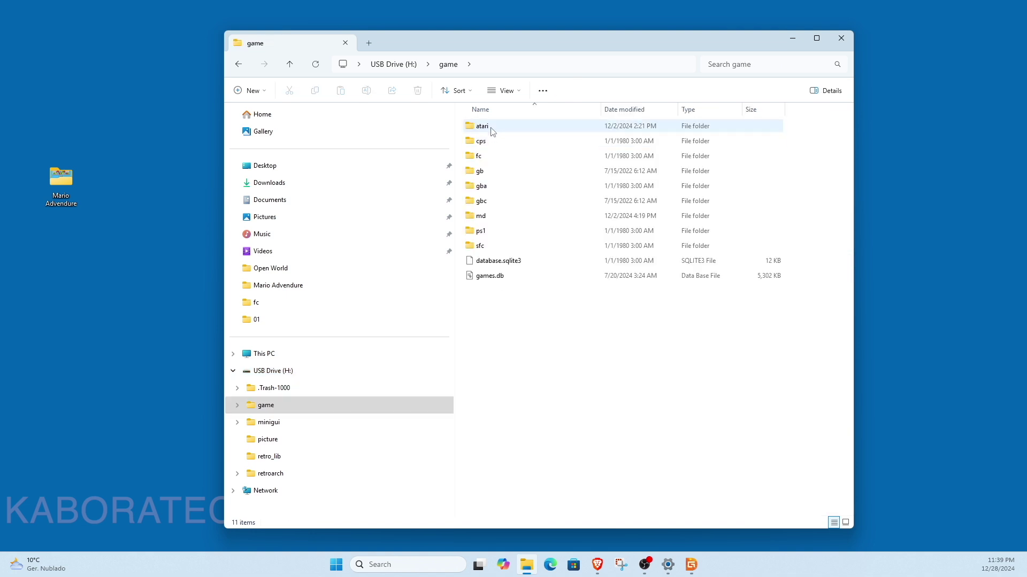
left_click(479, 234)
double_click(479, 235)
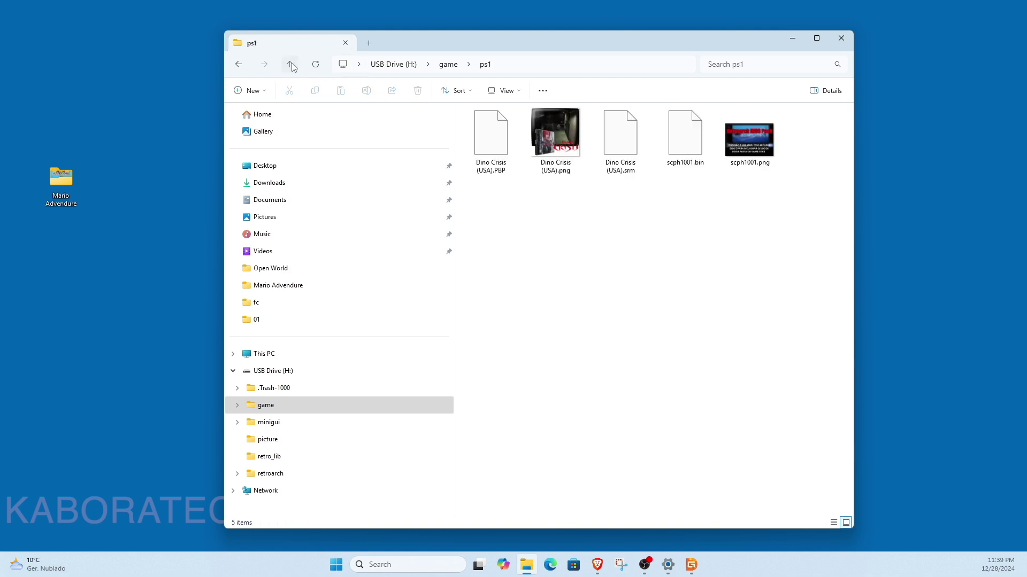
left_click(289, 64)
double_click(482, 217)
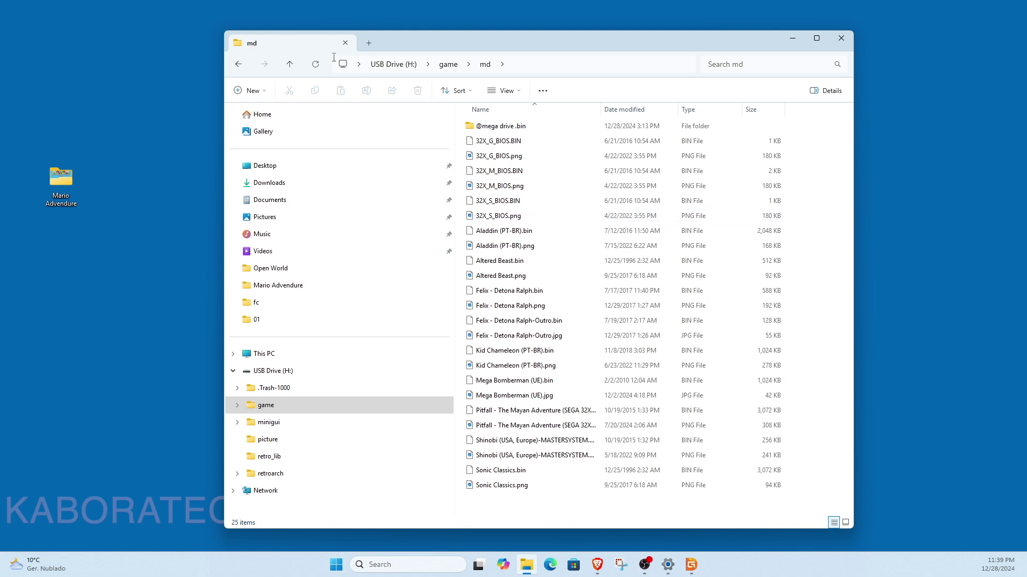
left_click(291, 65)
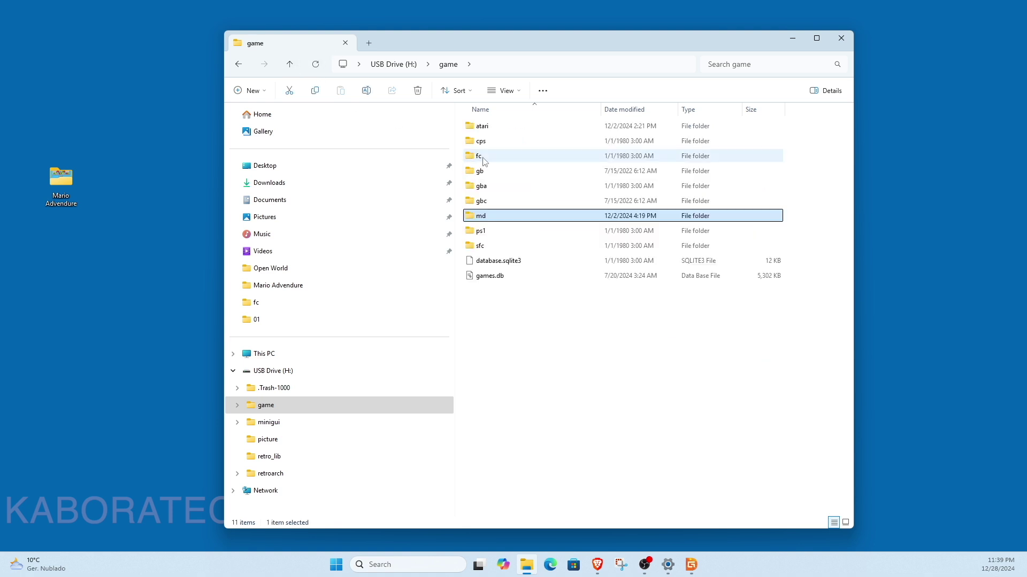
Open the fc folder and look over the Super Mario Bros and Contra cover images
double_click(481, 158)
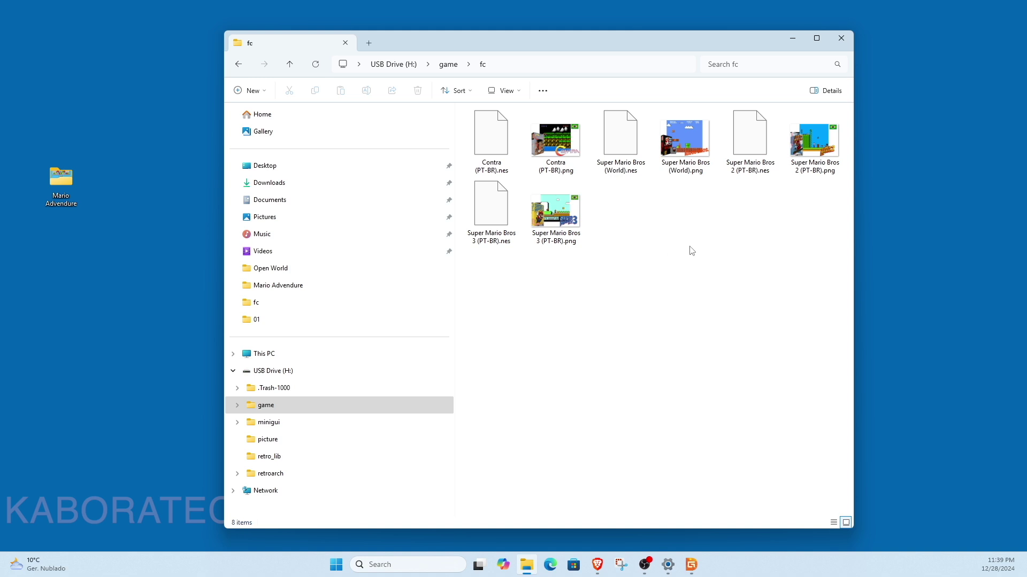
left_click(566, 205)
left_click(556, 141)
left_click(679, 154)
left_click(800, 142)
left_click(742, 298)
Select the desktop Mario Advendure folder and bring the Mario Adventure 3 website forward in Brave
left_click(60, 184)
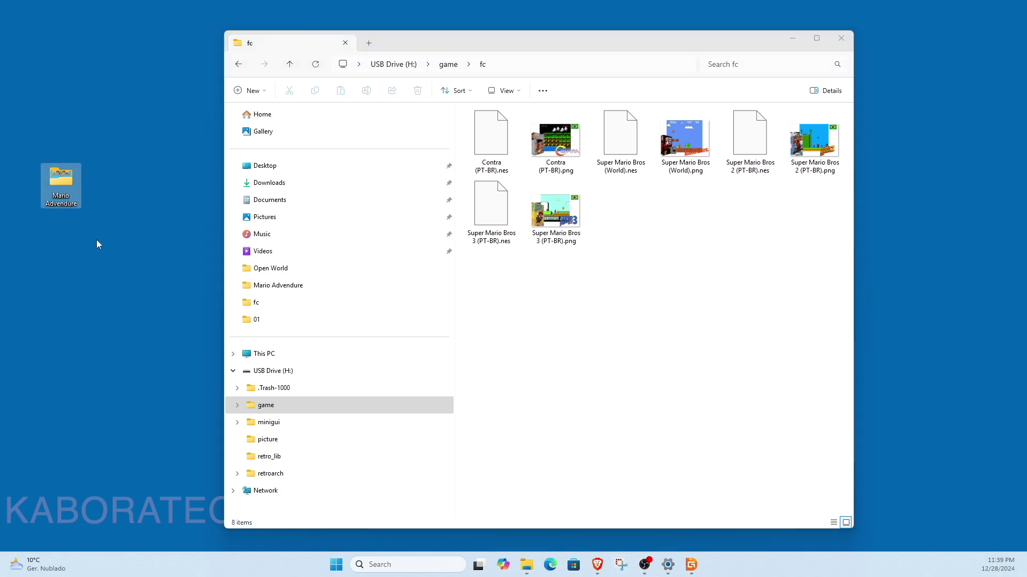
left_click(596, 565)
left_click(642, 512)
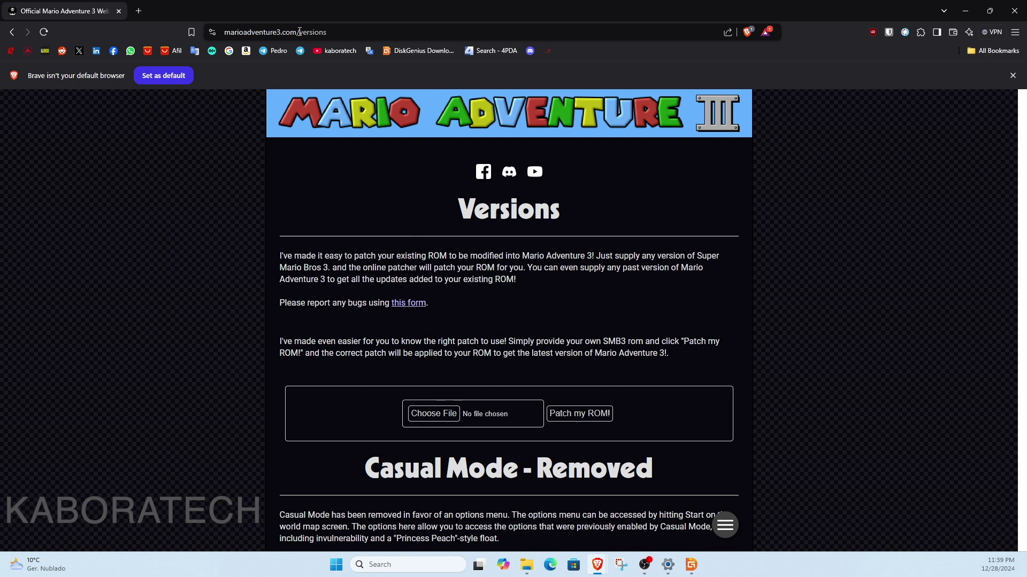
double_click(340, 31)
key("Return")
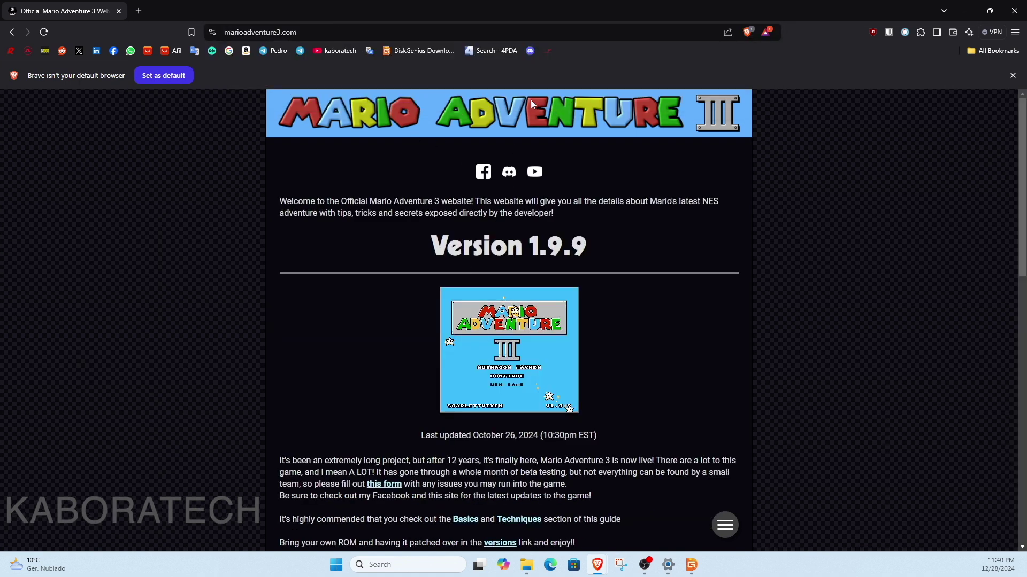
scroll(530, 102, "down", 2)
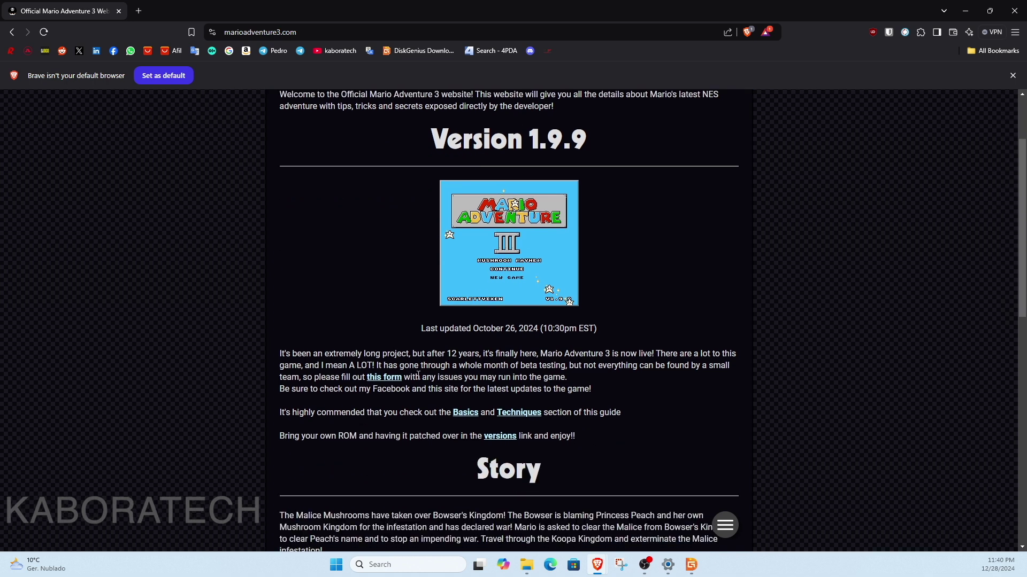
scroll(426, 374, "up", 3)
scroll(426, 374, "down", 2)
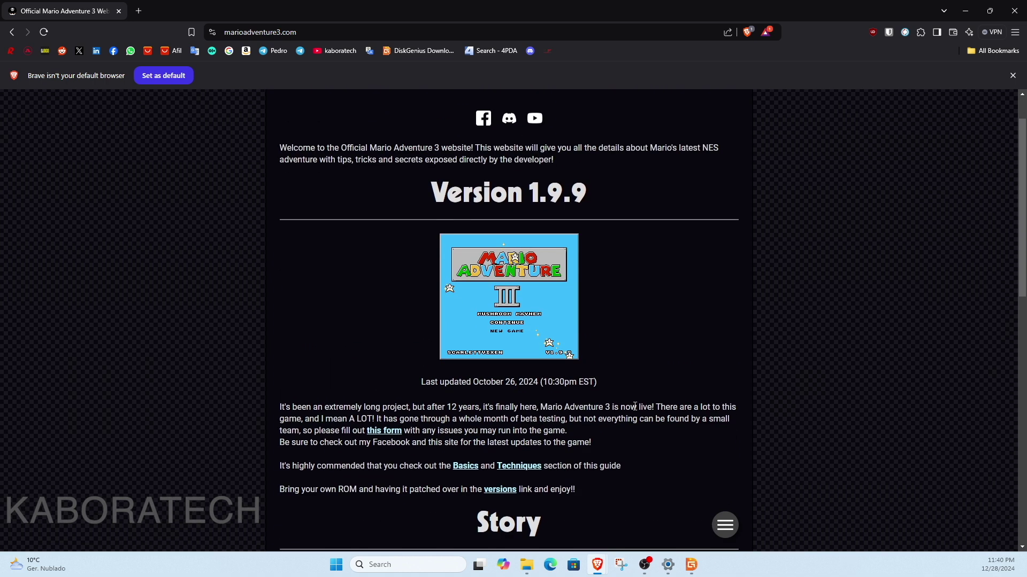
scroll(634, 406, "up", 1)
scroll(635, 406, "down", 4)
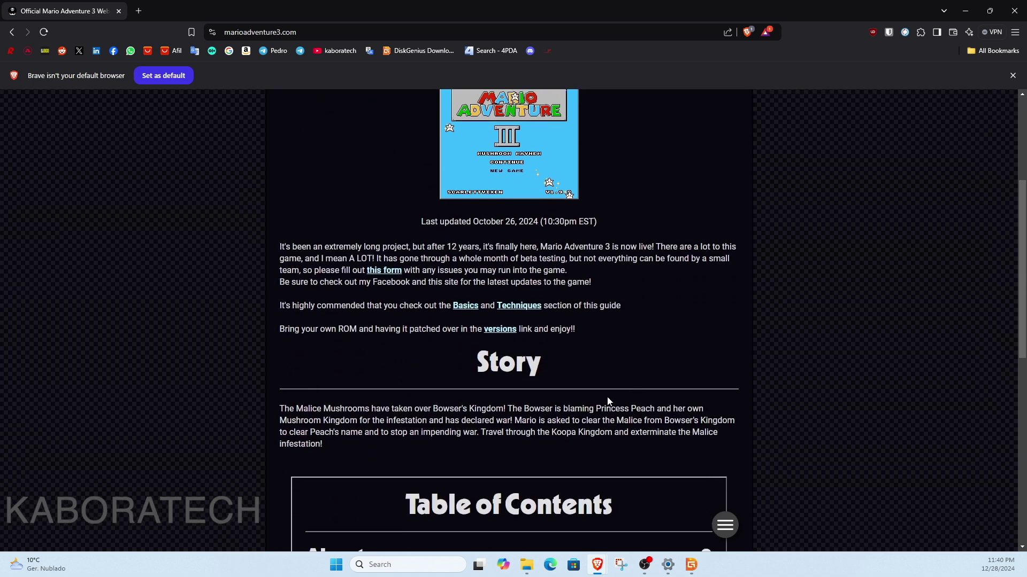
scroll(608, 398, "down", 4)
scroll(608, 398, "up", 2)
scroll(608, 401, "up", 3)
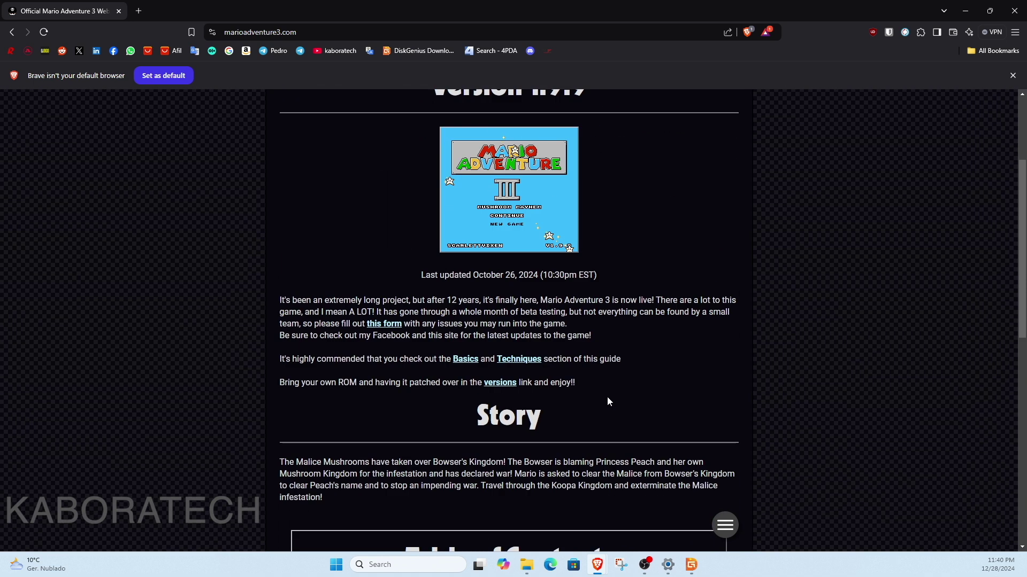
left_click(498, 383)
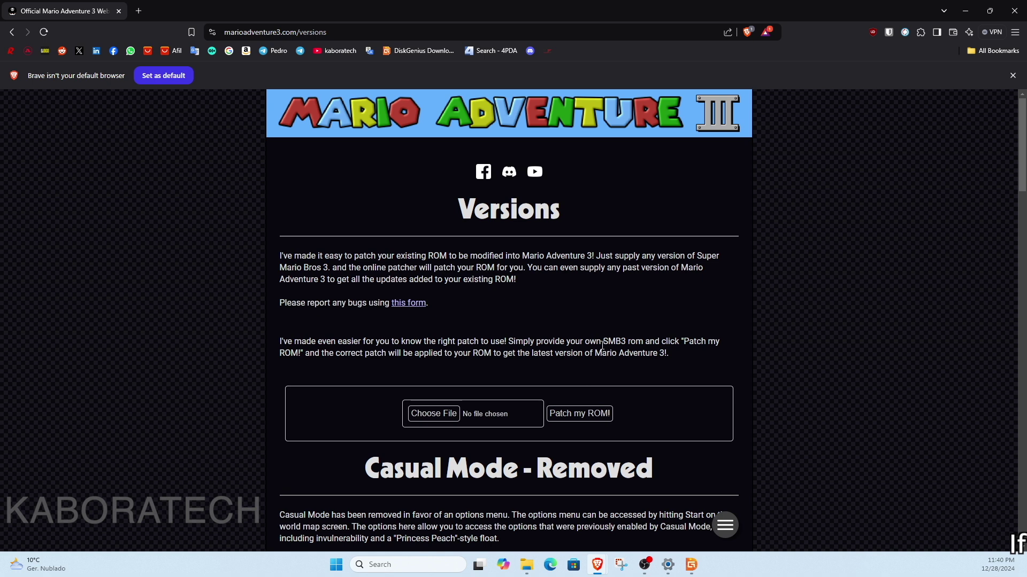
Open the desktop Mario Advendure folder and view the Mario Adventure 3 cover image
left_click(965, 11)
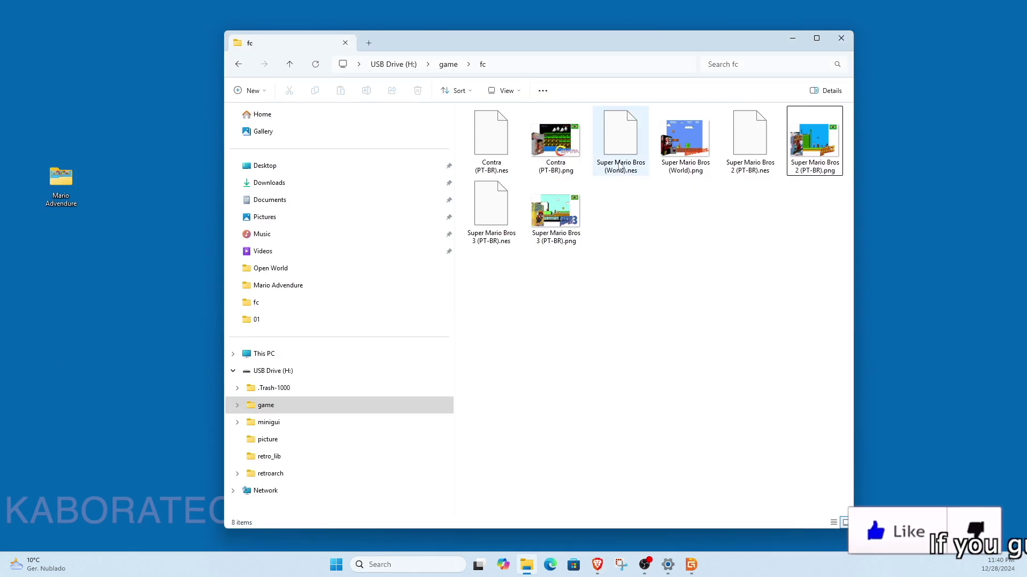
double_click(68, 180)
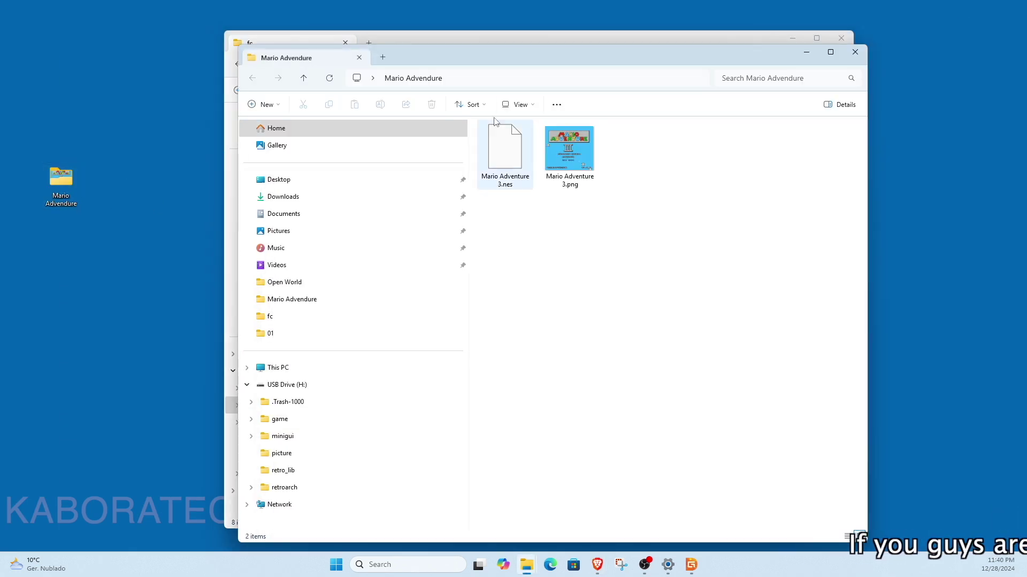
left_click_drag(587, 52, 629, 324)
double_click(619, 437)
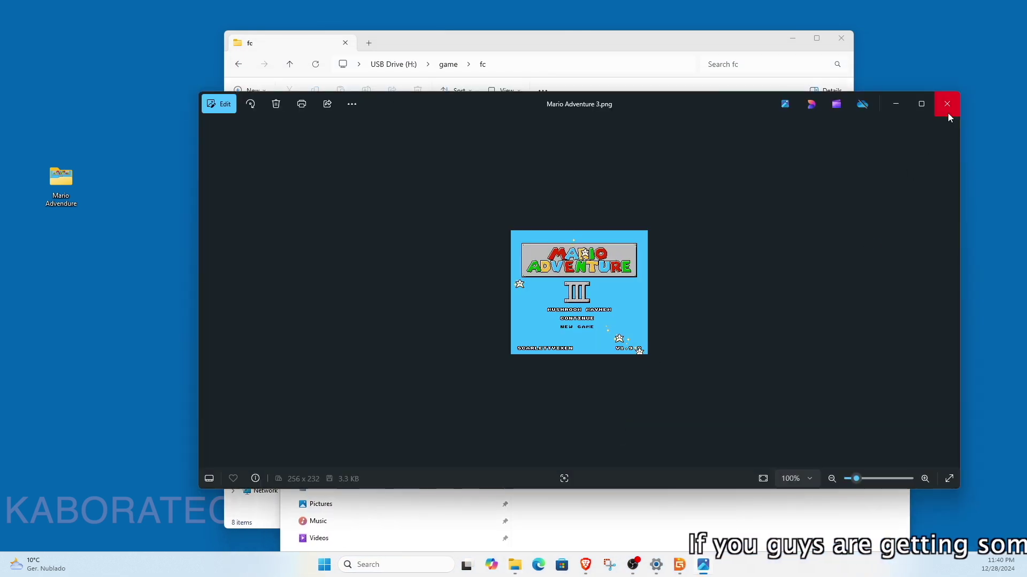
left_click(948, 105)
Copy Mario Adventure 3.nes and Mario Adventure 3.png into the fc folder
left_click(551, 428)
left_click_drag(522, 488, 672, 395)
left_click_drag(562, 444, 712, 234)
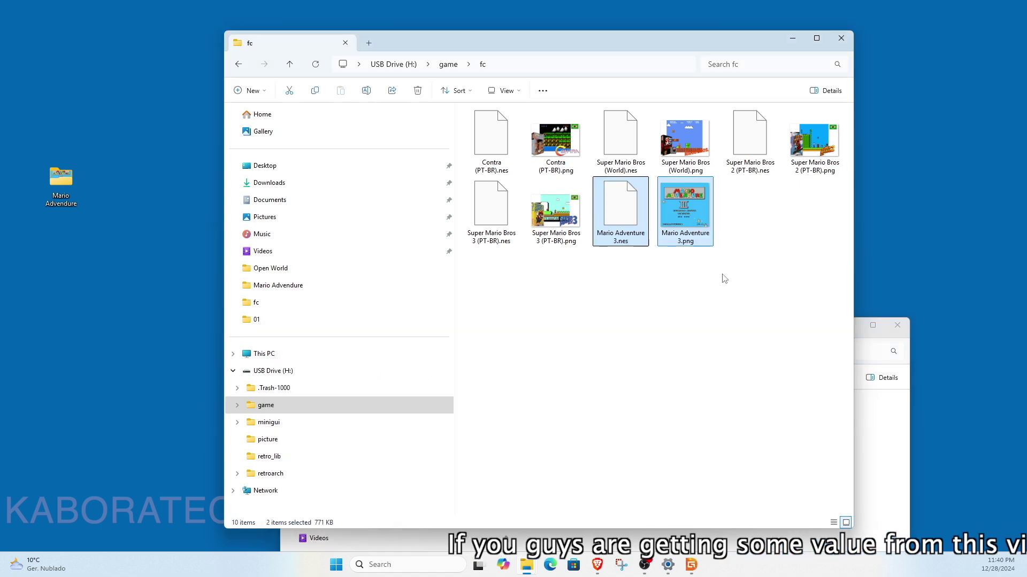
left_click(748, 275)
Go up to the game folder and close both File Explorer windows
left_click(290, 64)
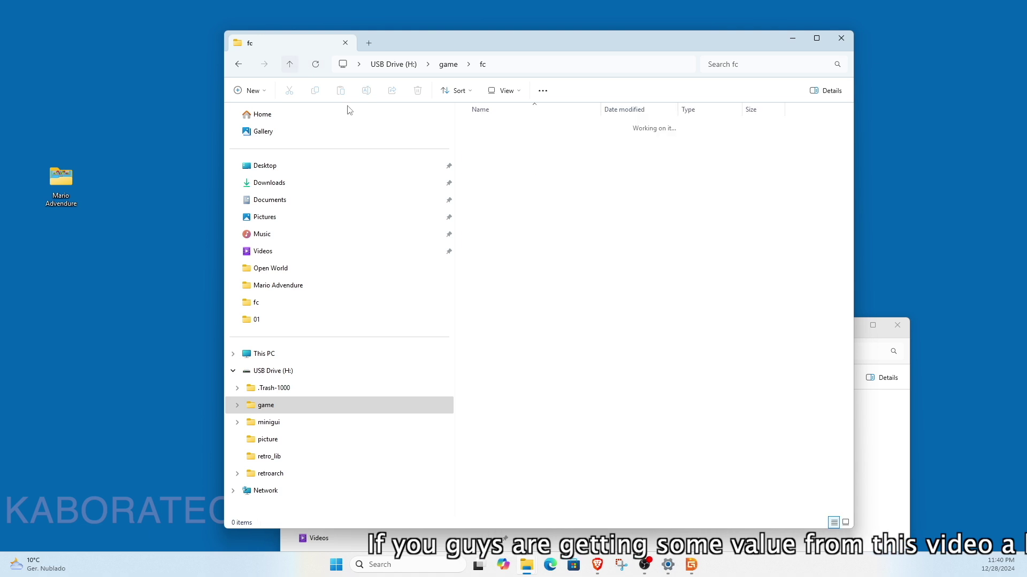
left_click(897, 325)
left_click(573, 370)
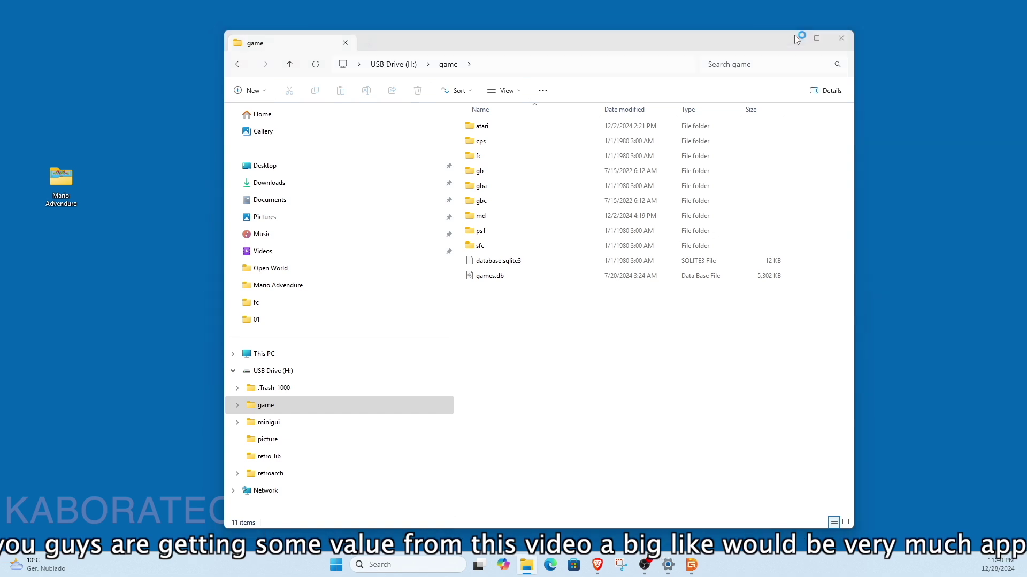
left_click(794, 35)
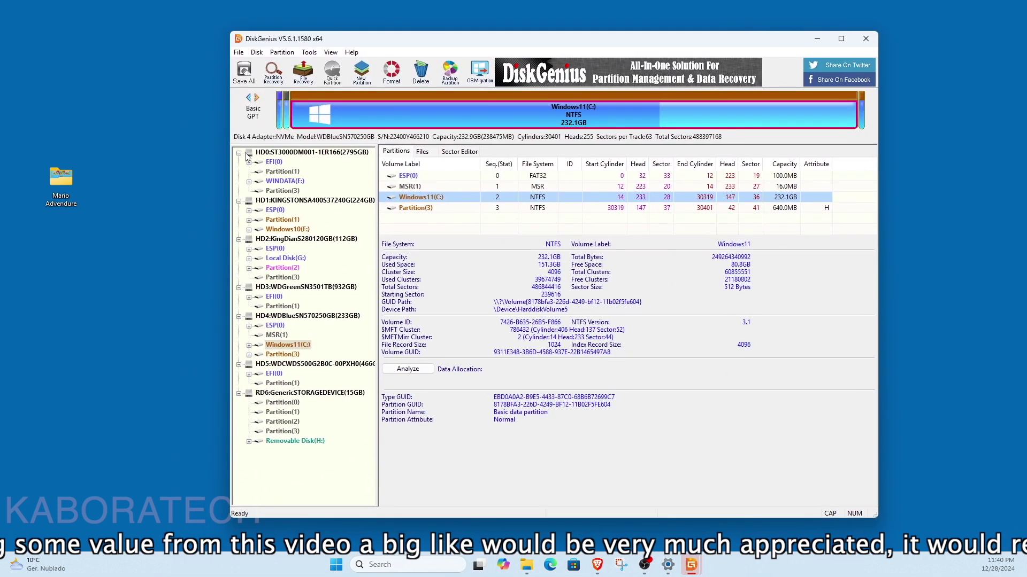
Collapse the HD0–HD5 disk trees and select the RD6 USB storage device
left_click(239, 153)
left_click(239, 162)
left_click(239, 172)
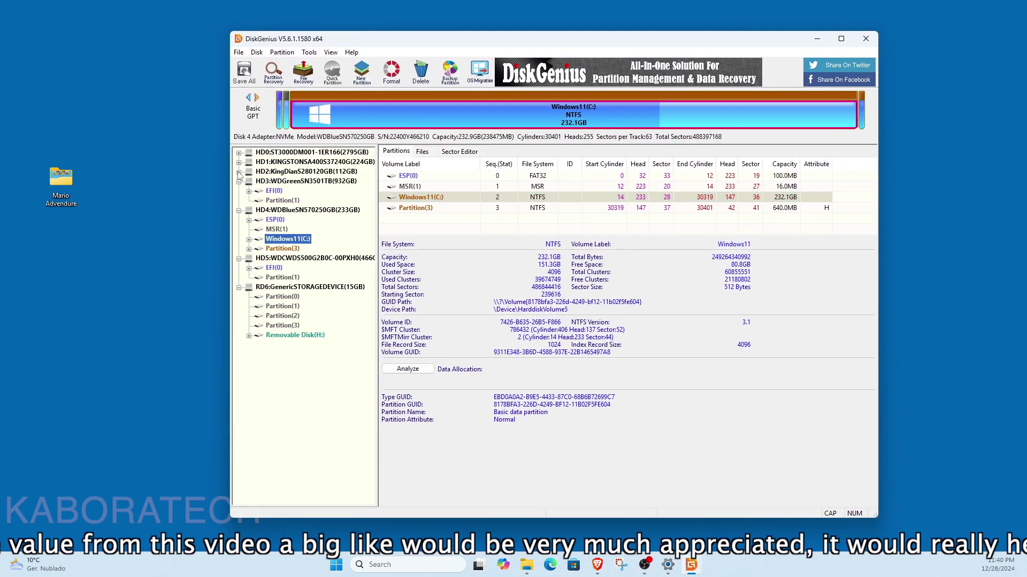
left_click(239, 182)
left_click(239, 190)
left_click(239, 201)
left_click(300, 211)
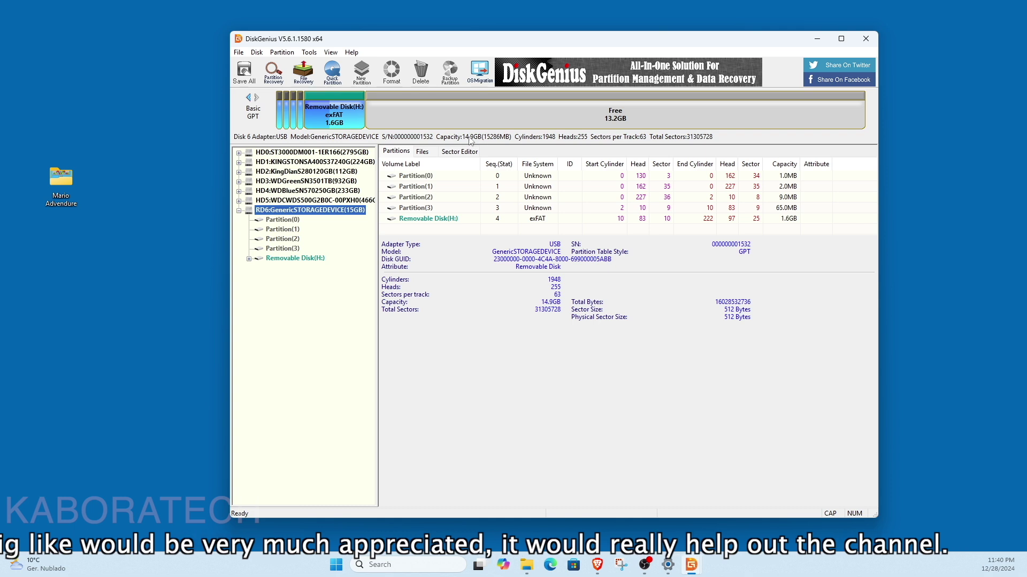
Inspect the 1.6GB exFAT Removable Disk(H:) and 13.2GB free space, then return to YouTube
left_click(359, 127)
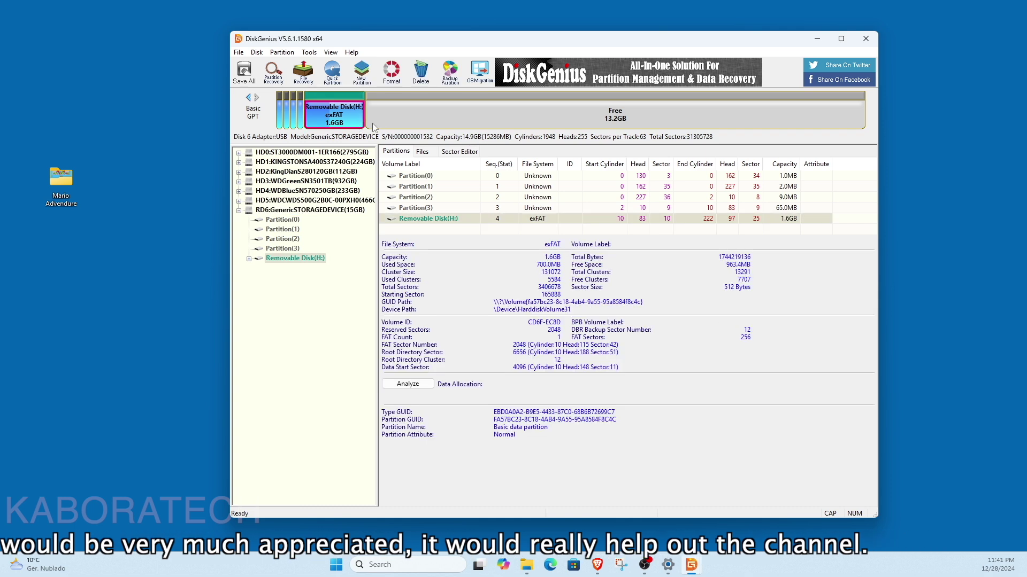
left_click(504, 123)
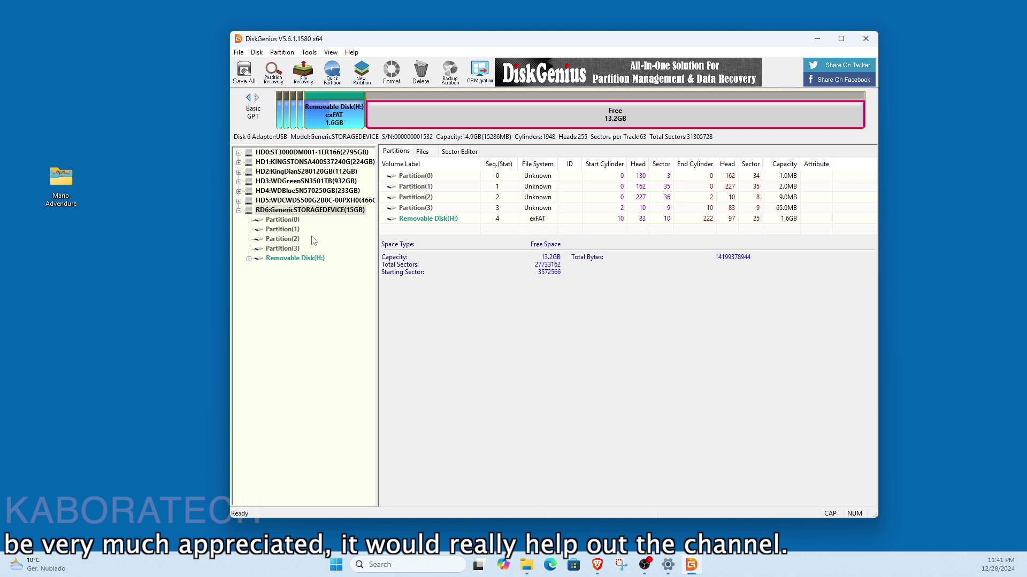
left_click(285, 210)
left_click(290, 259)
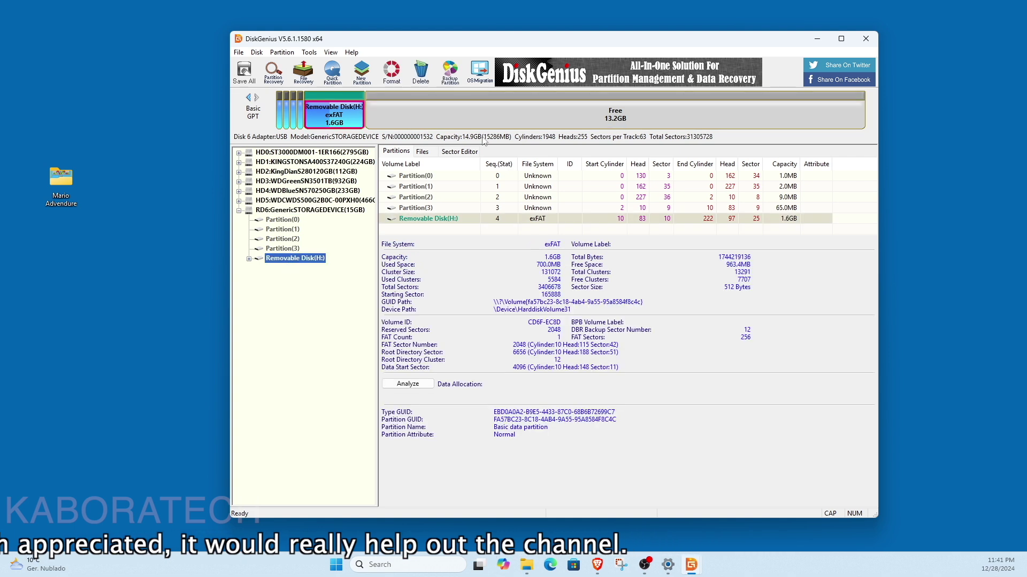
left_click(520, 115)
left_click(347, 117)
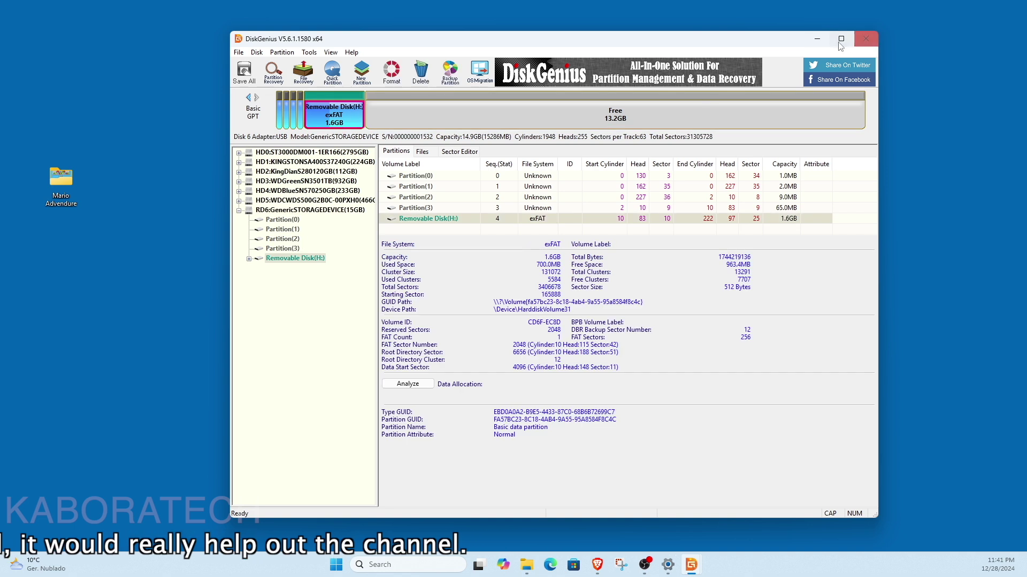
left_click(818, 40)
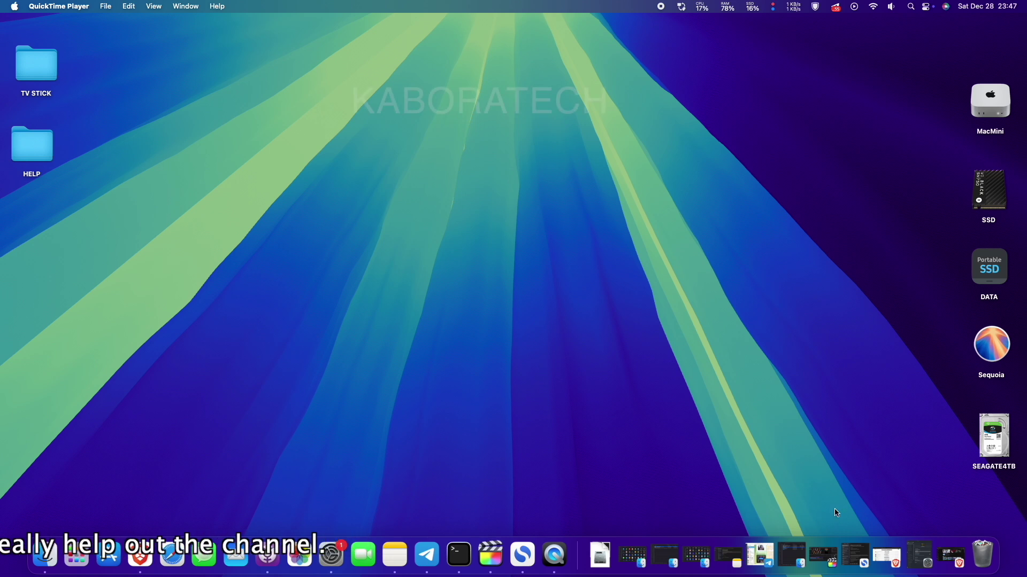
left_click(953, 557)
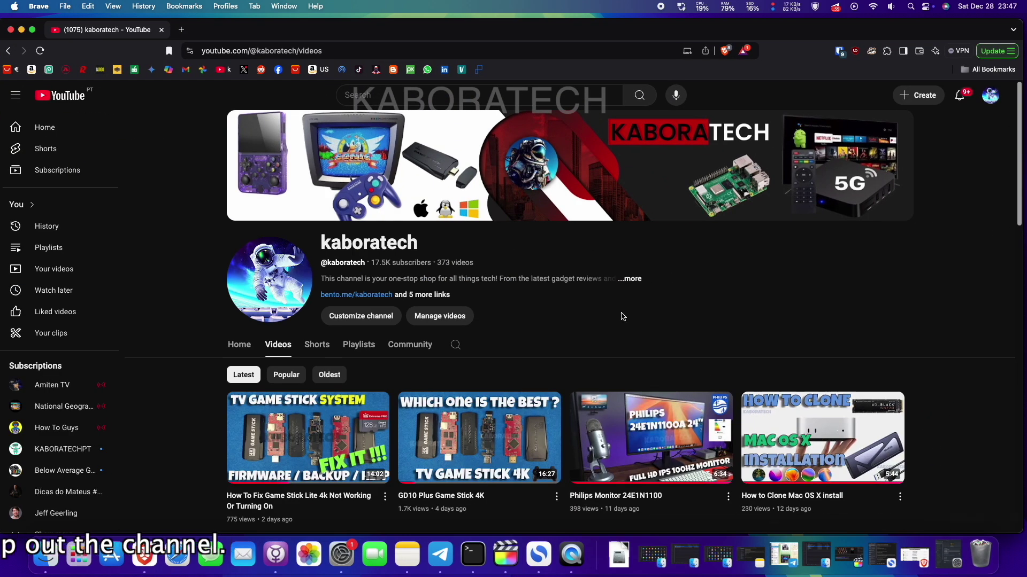